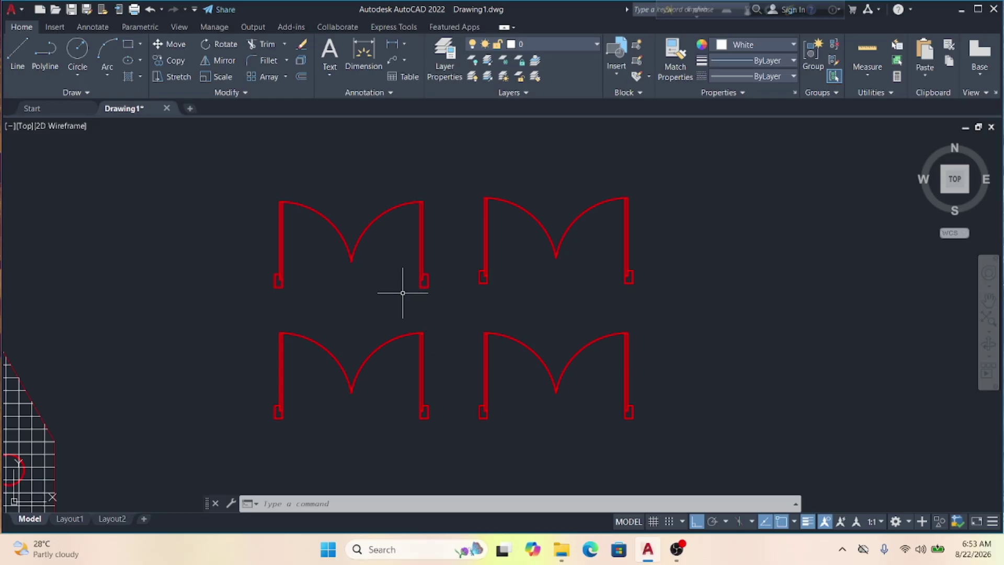
- Draw a 5' horizontal line in the empty area to the right of the red double doors
scroll(384, 312, "down", 4)
scroll(486, 346, "up", 3)
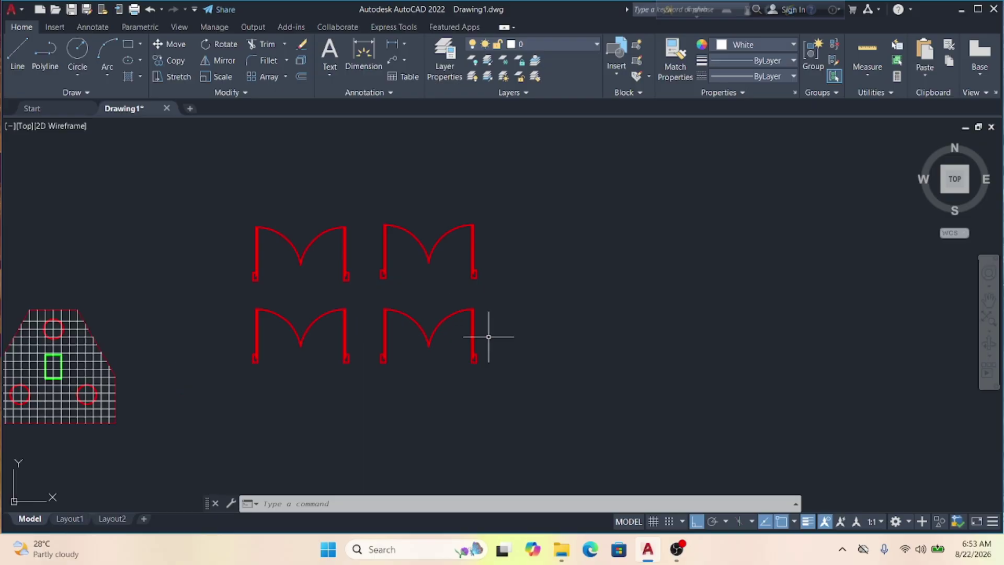
scroll(513, 266, "up", 2)
scroll(398, 274, "down", 4)
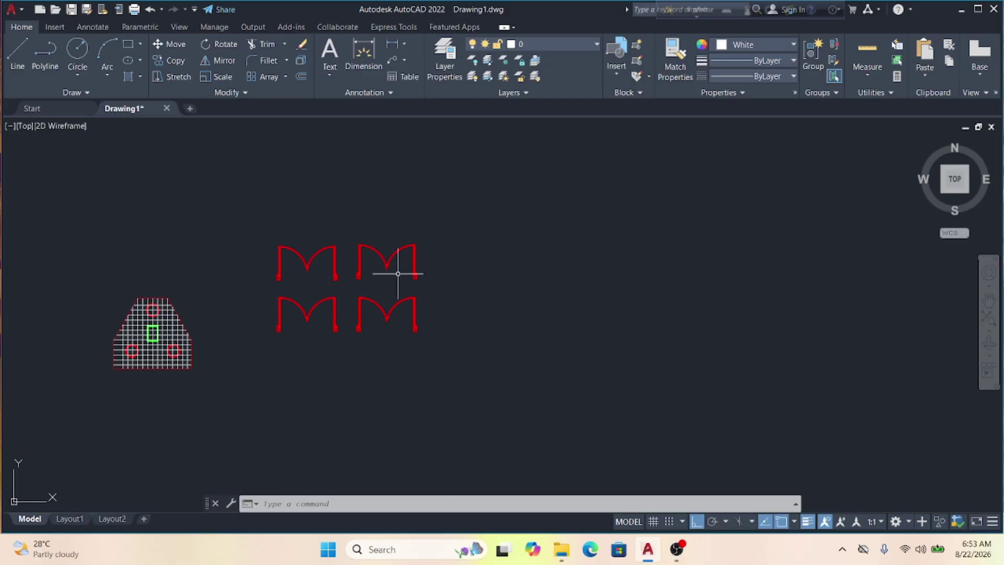
scroll(542, 262, "up", 4)
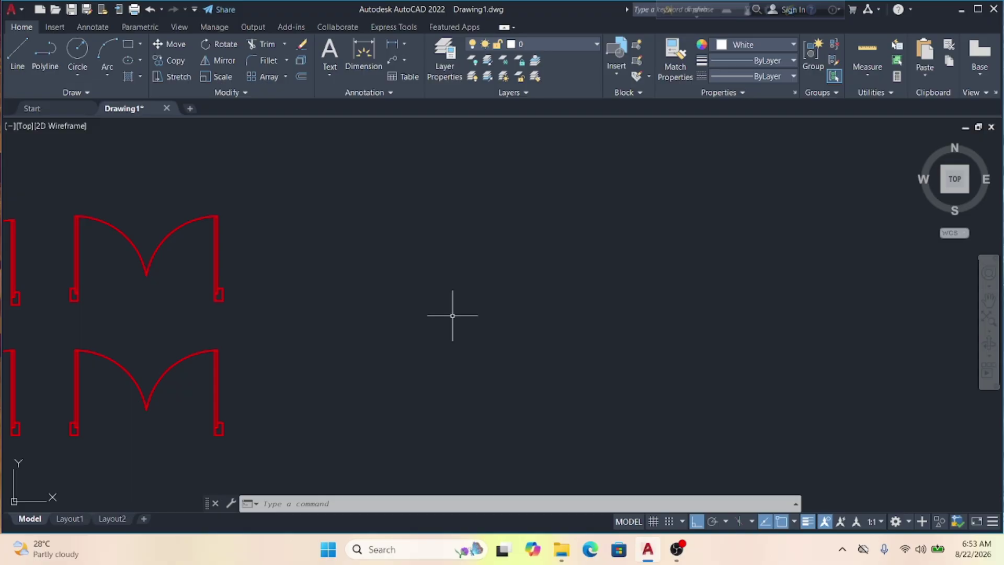
key("Return")
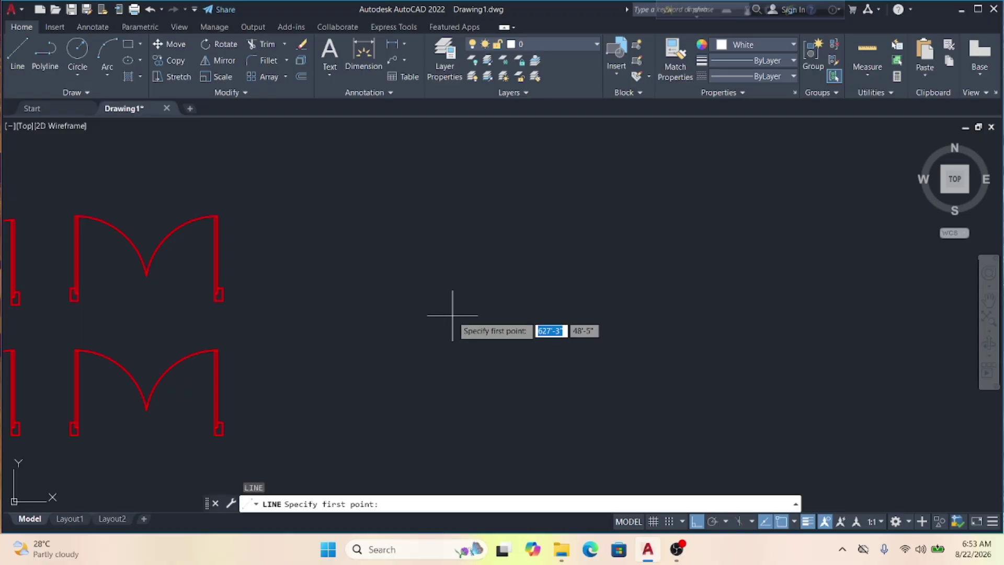
left_click(440, 306)
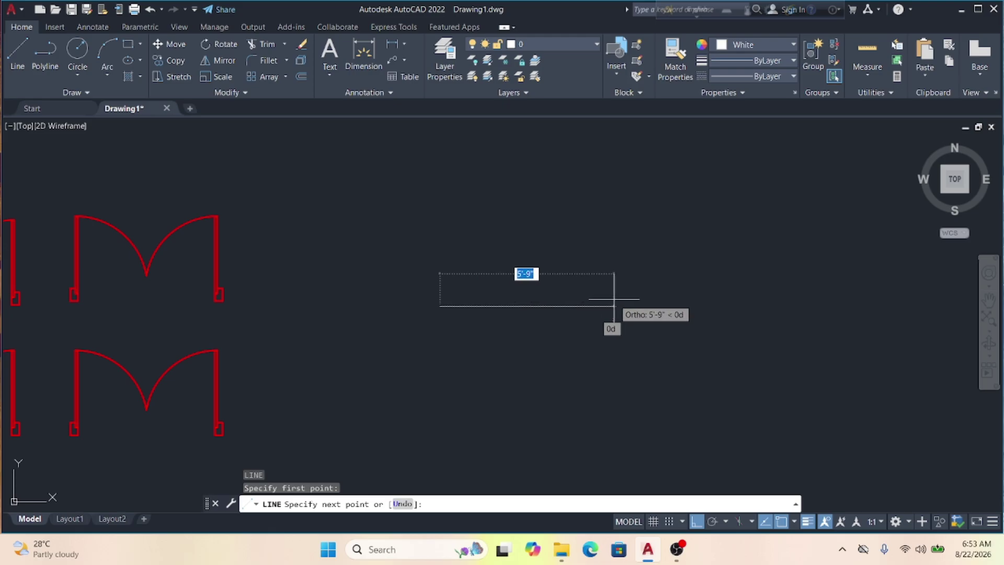
type("5")
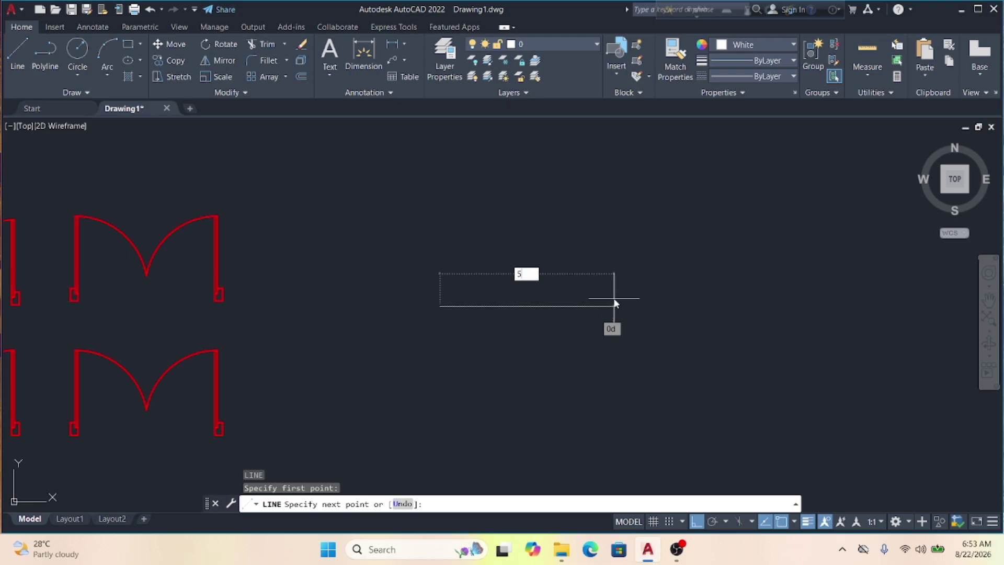
key("Return")
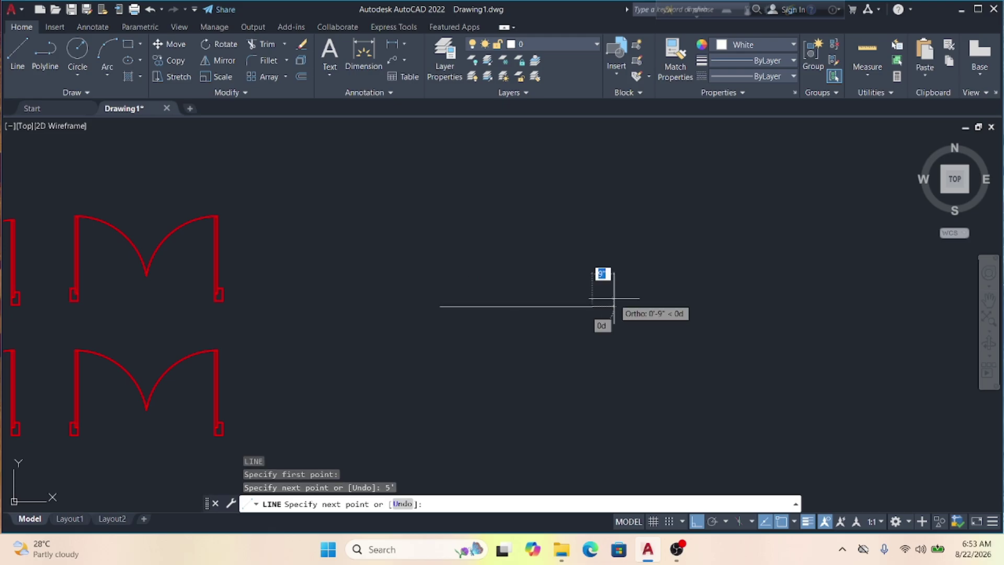
key("Return")
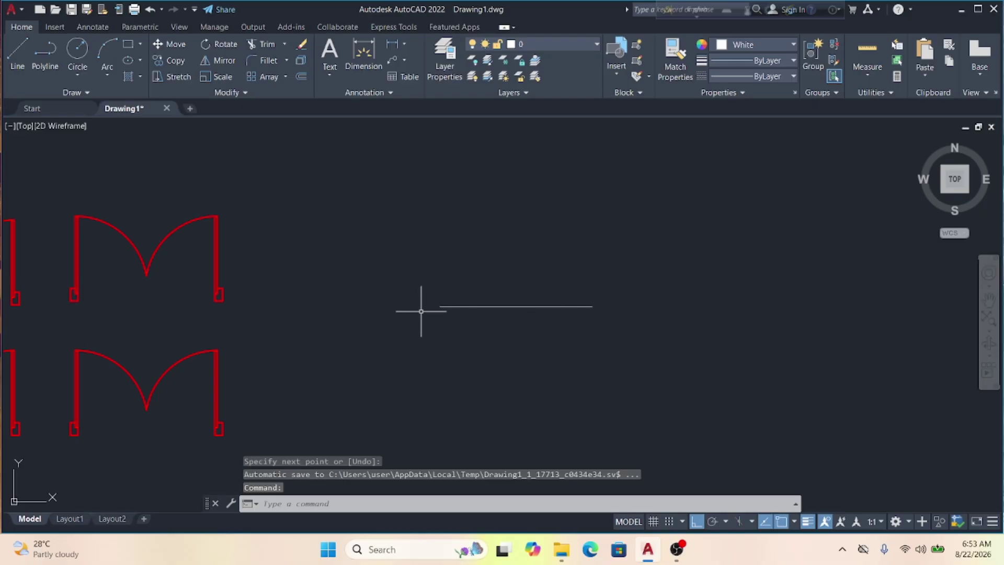
- Draw a stepped jamb polyline from the line's left end: 5 inches up, 2 right, 2 down, 1 right, then down to the line
scroll(421, 311, "up", 2)
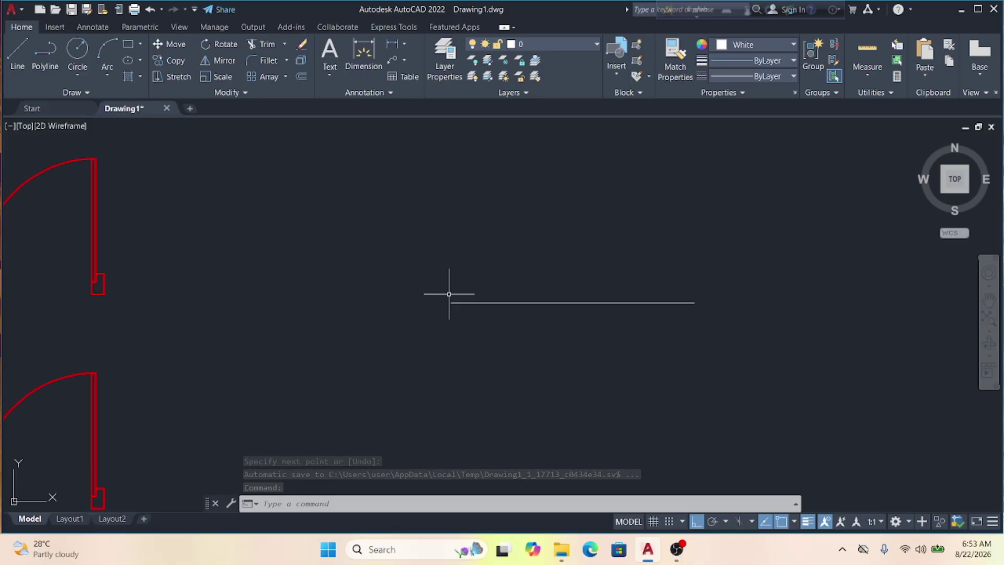
type("PL")
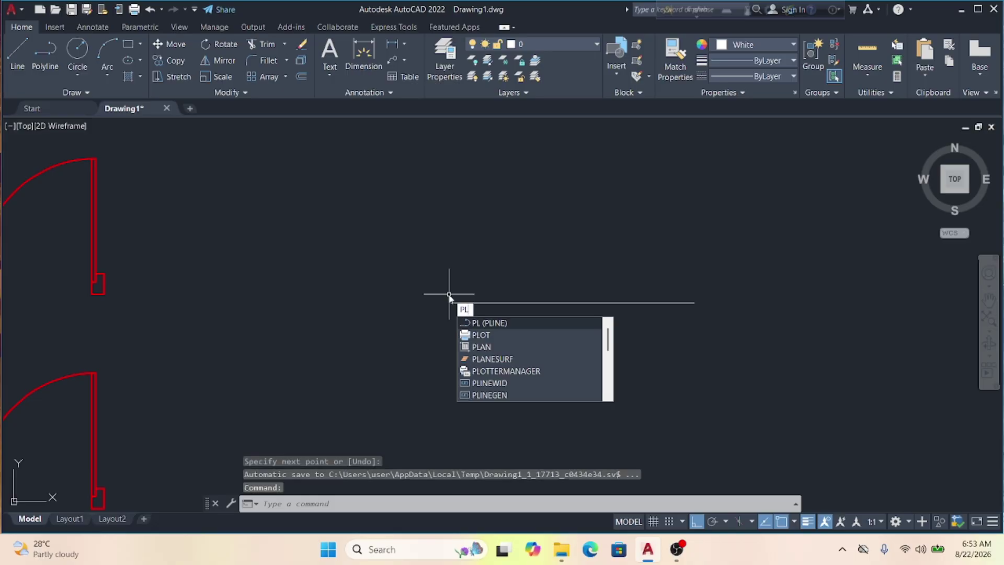
key("Return")
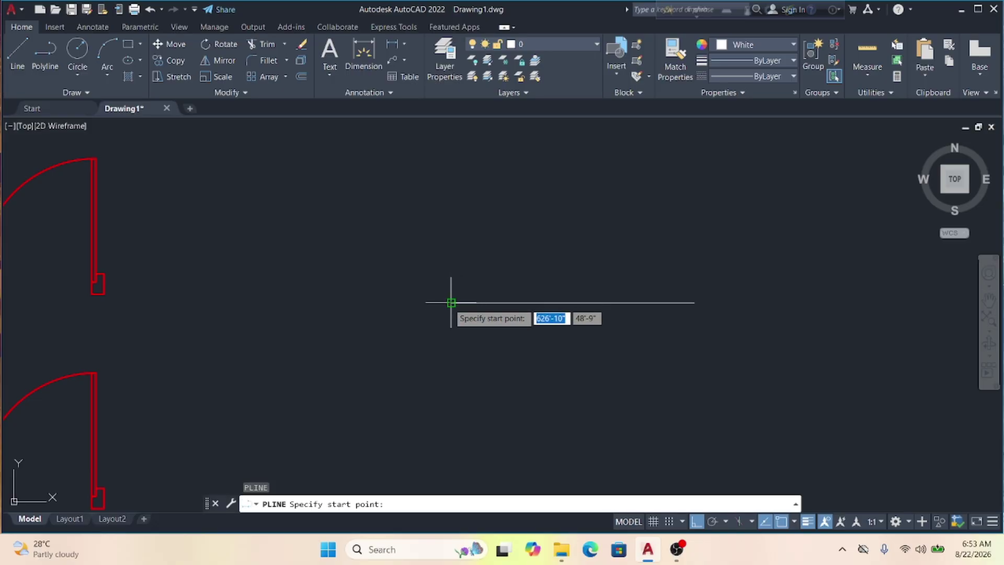
left_click(451, 303)
type("5")
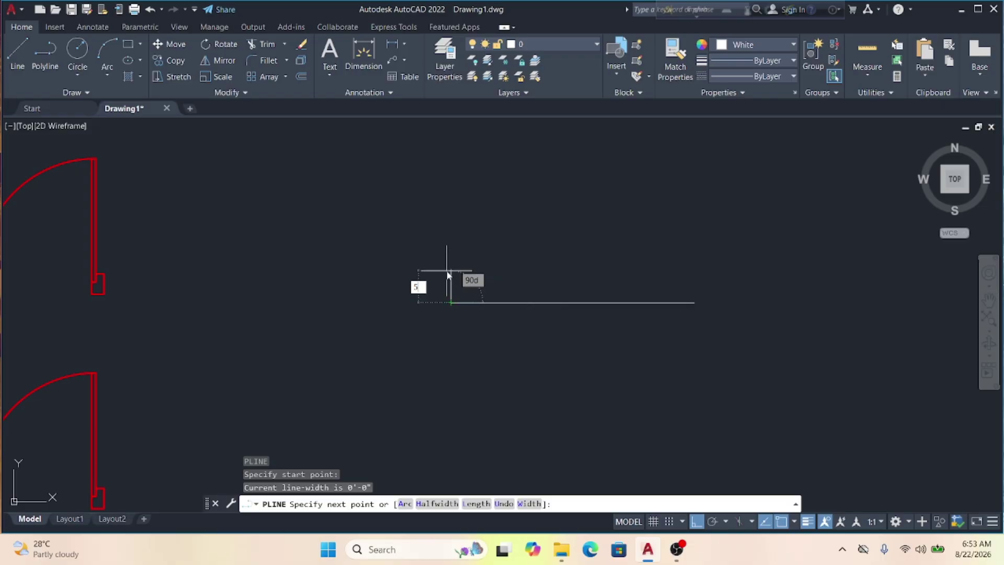
key("Return")
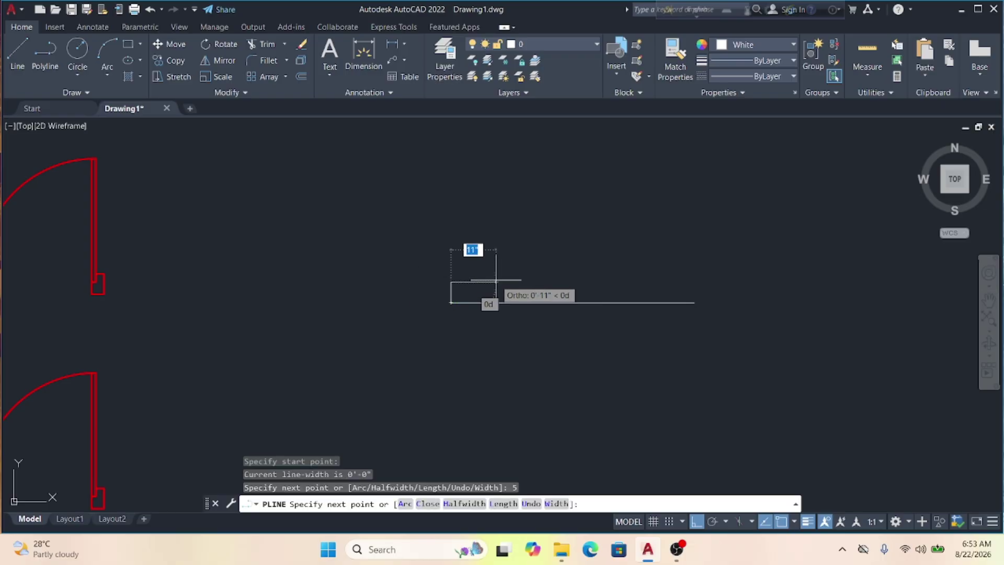
type("2")
key("Return")
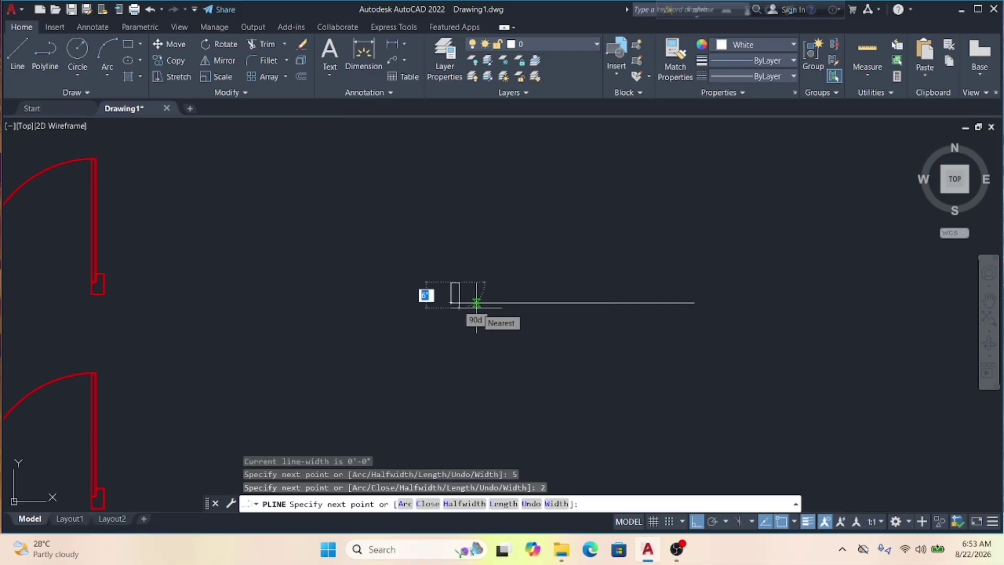
type("2")
key("Return")
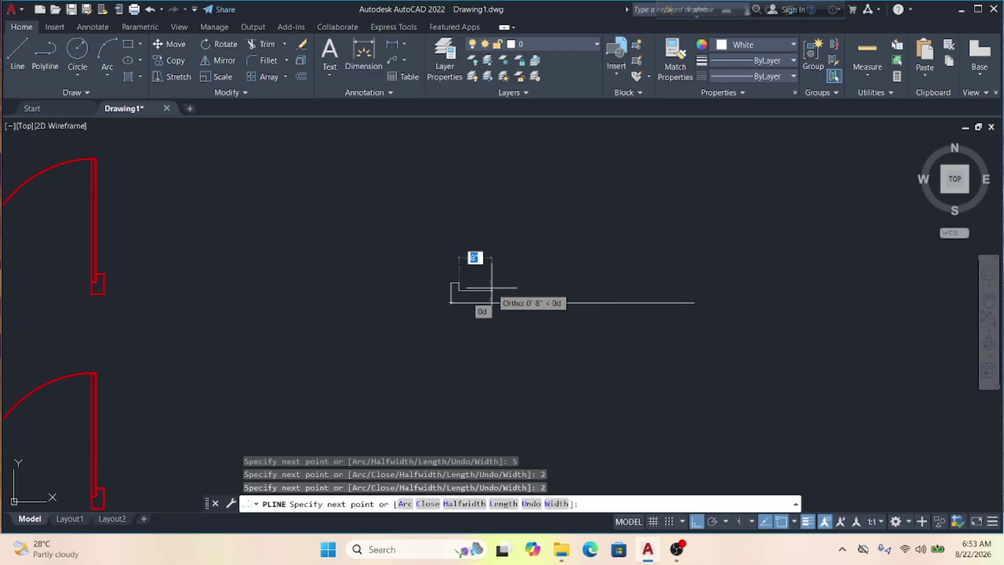
type("1")
key("Return")
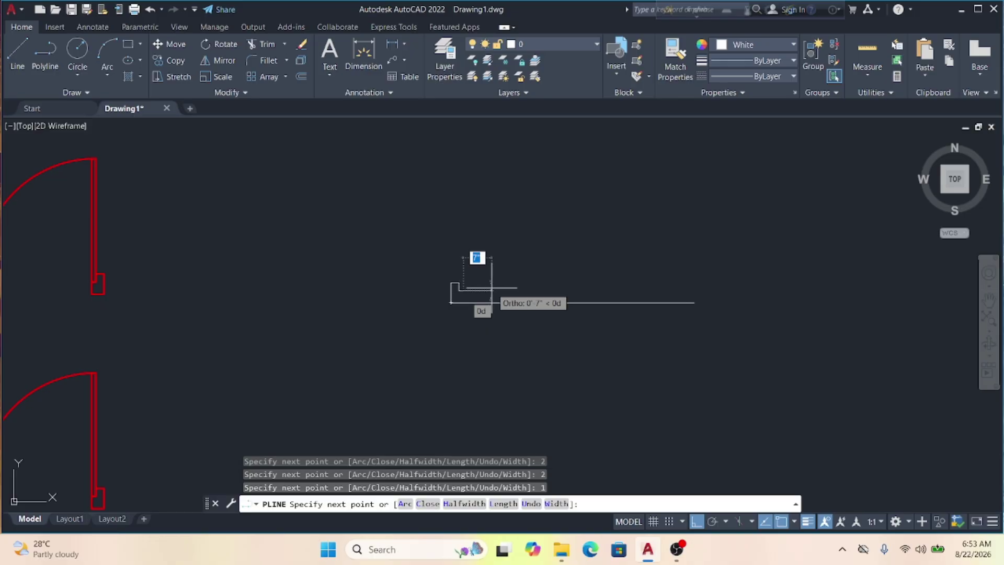
left_click(462, 303)
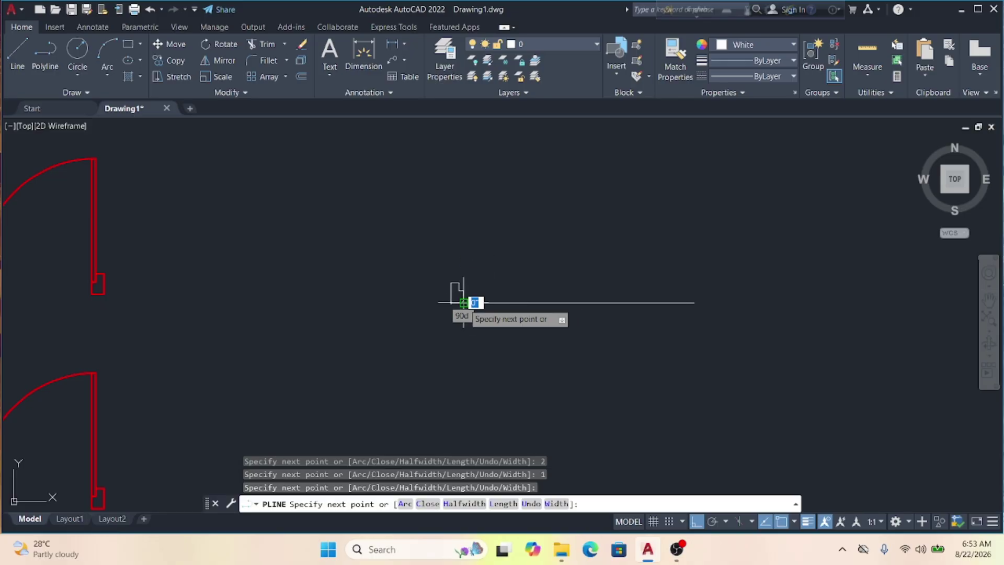
key("Return")
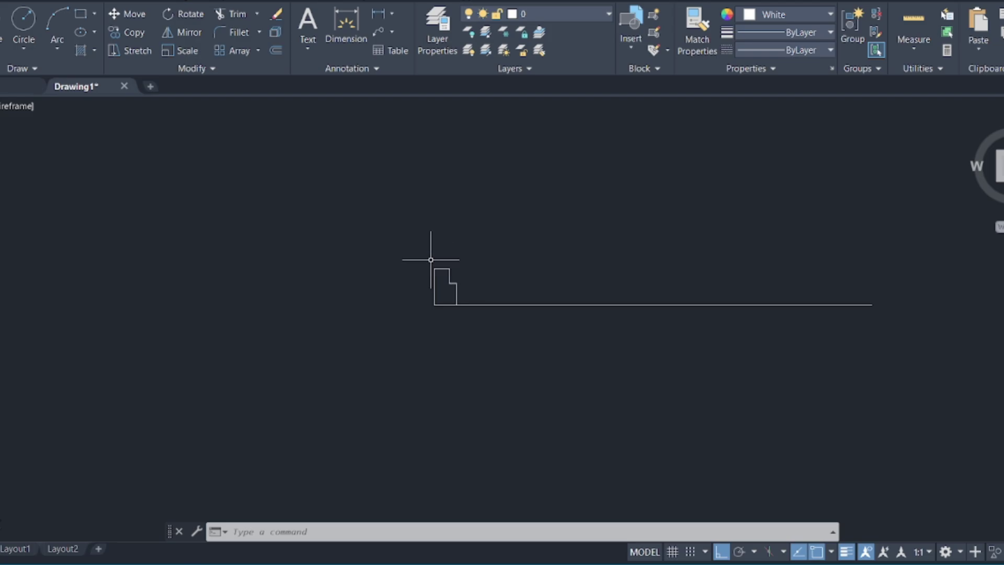
- Mirror the jamb profile about a vertical axis through the horizontal line's midpoint, keeping the original
left_click(431, 260)
left_click(468, 313)
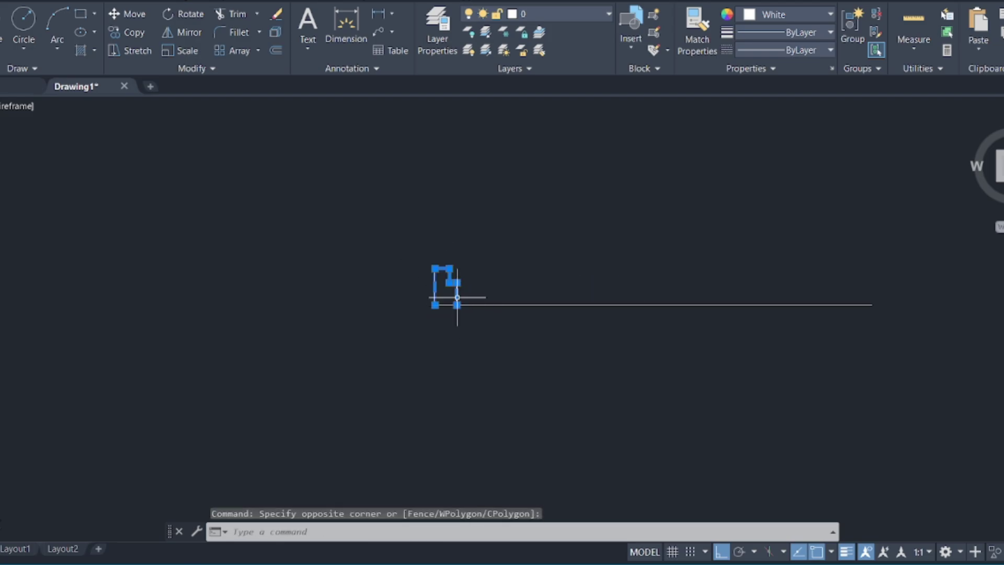
scroll(457, 297, "up", 2)
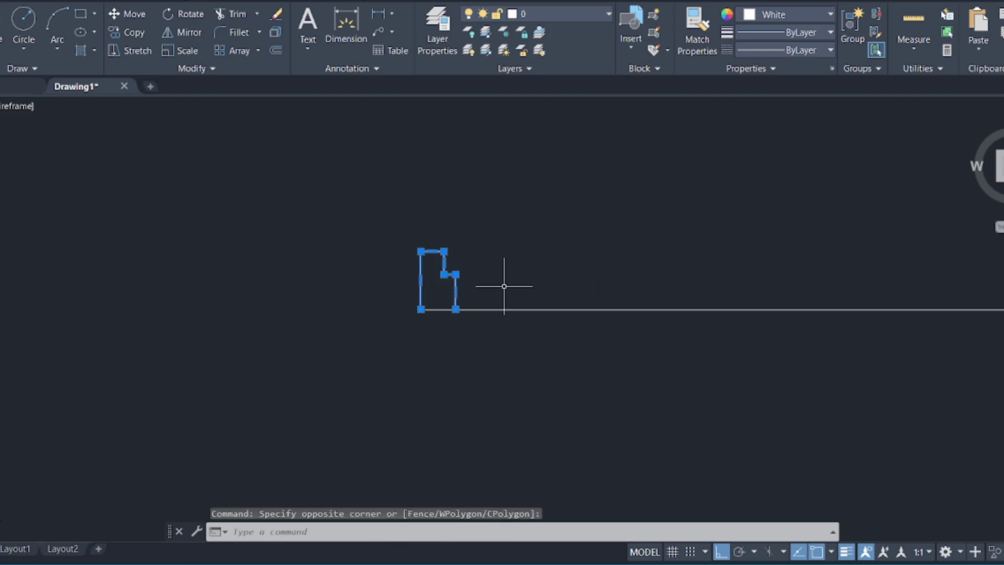
type("mi")
key("Return")
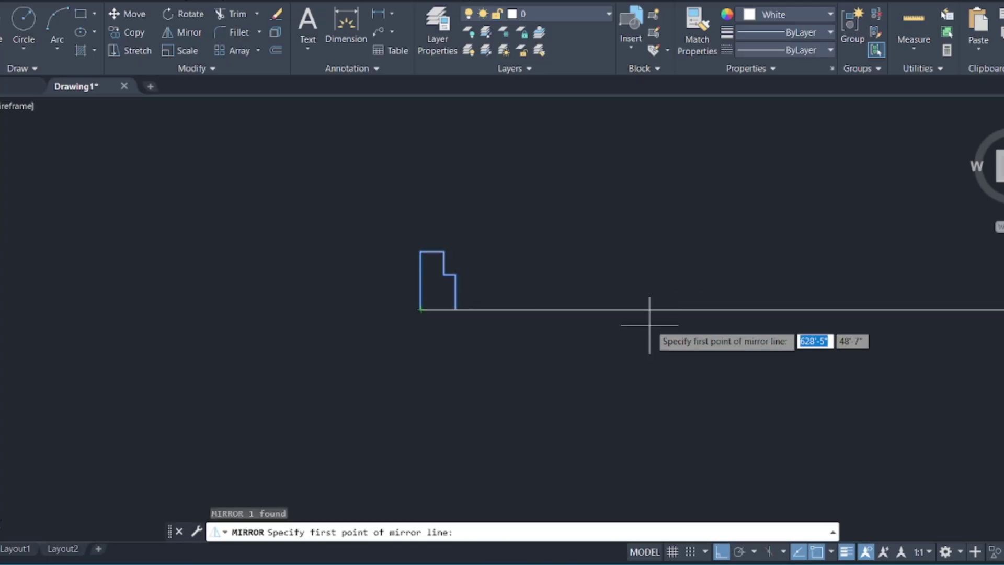
scroll(685, 334, "down", 4)
scroll(686, 327, "up", 4)
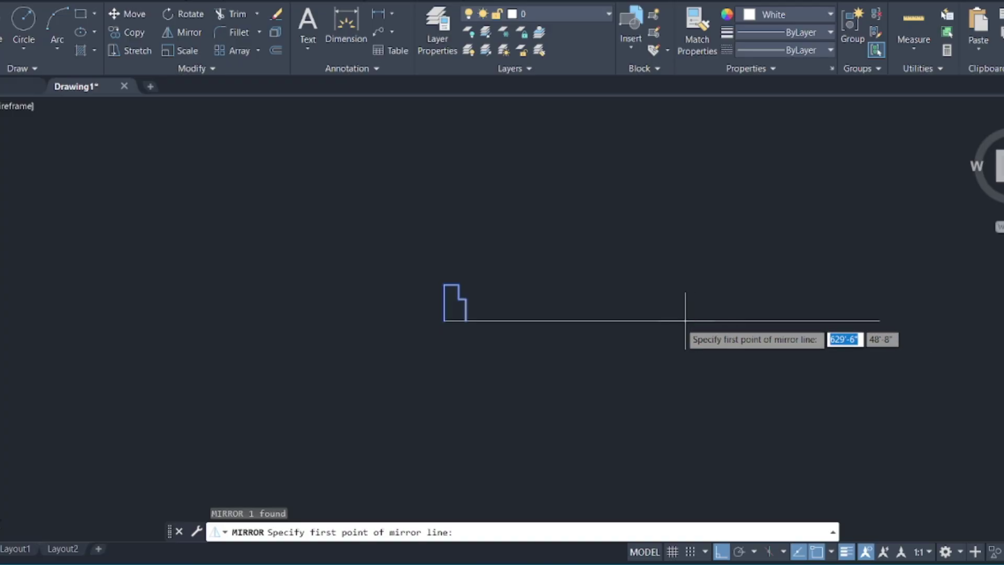
left_click(662, 320)
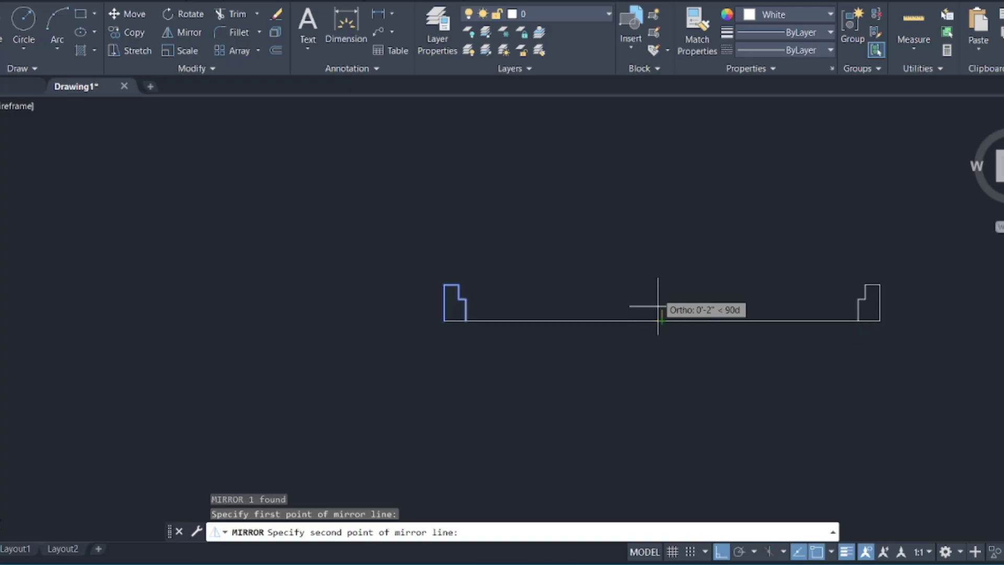
left_click(658, 284)
left_click(679, 335)
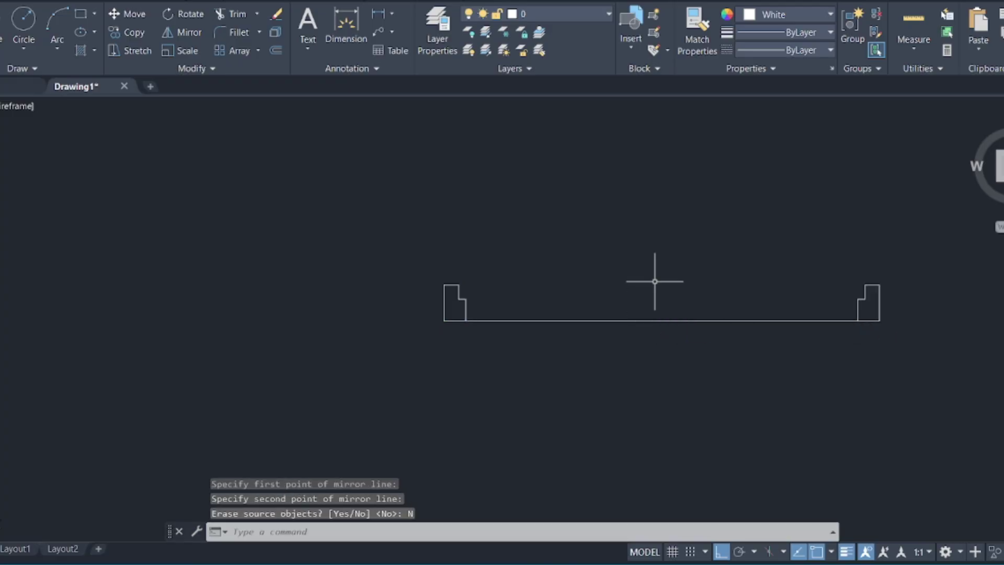
- Draw a circle centred on the left jamb's upper inner corner, with its radius reaching the horizontal line's midpoint
scroll(600, 290, "down", 2)
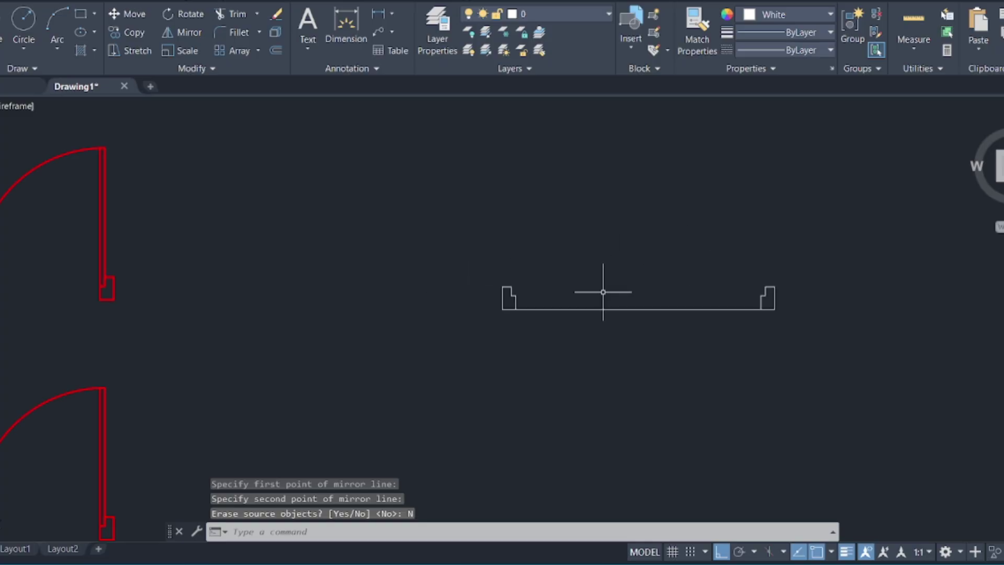
scroll(613, 294, "up", 2)
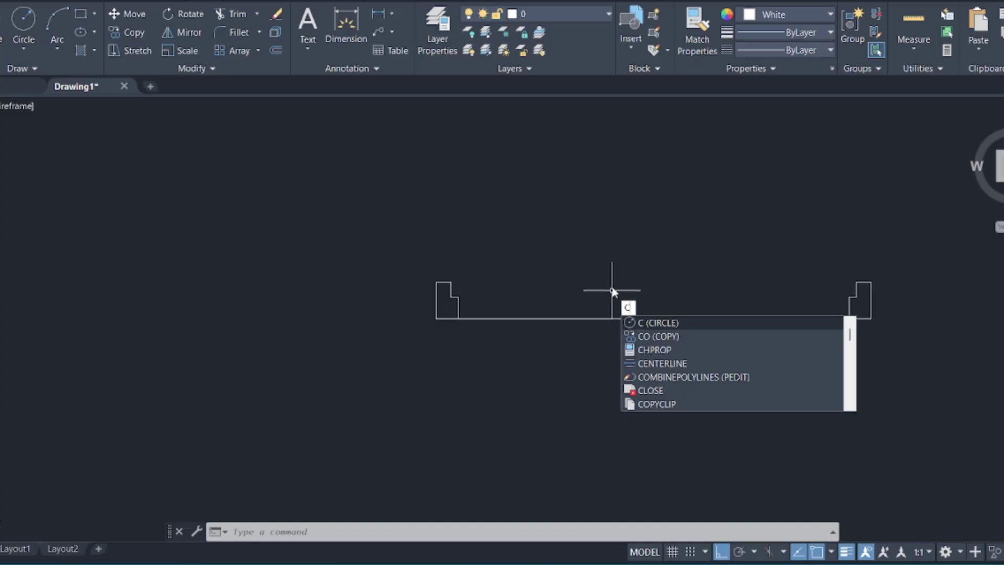
key("Return")
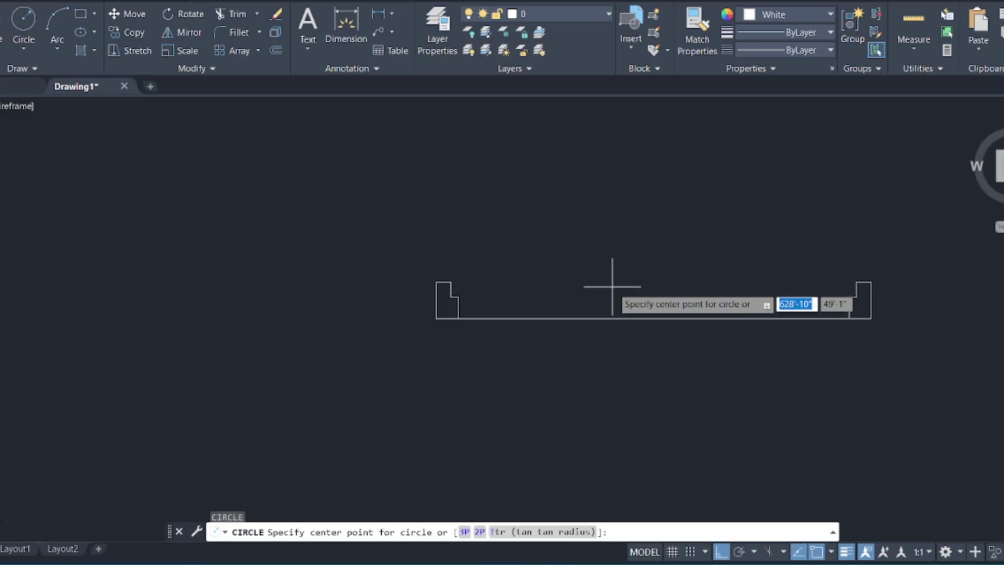
left_click(451, 282)
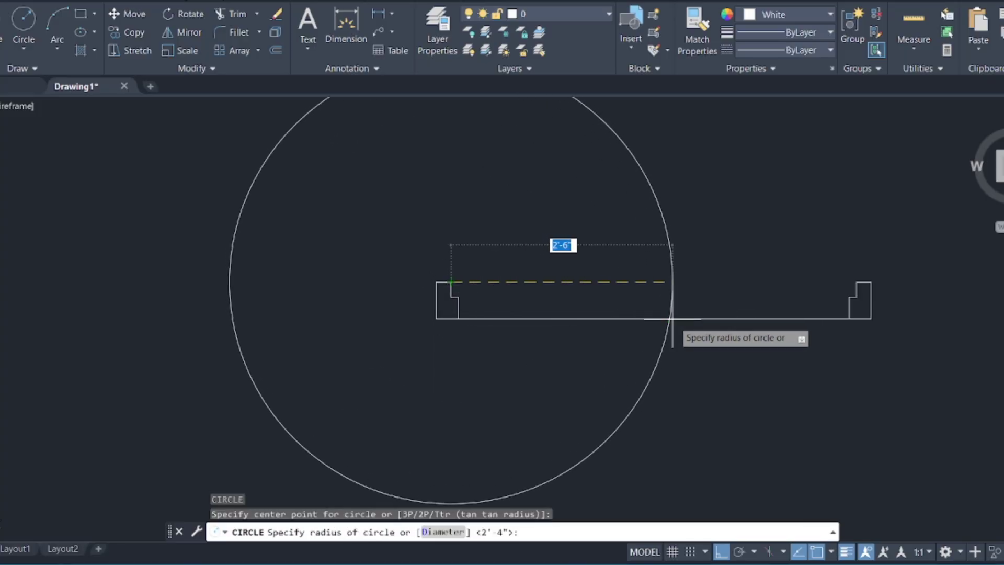
scroll(654, 317, "up", 4)
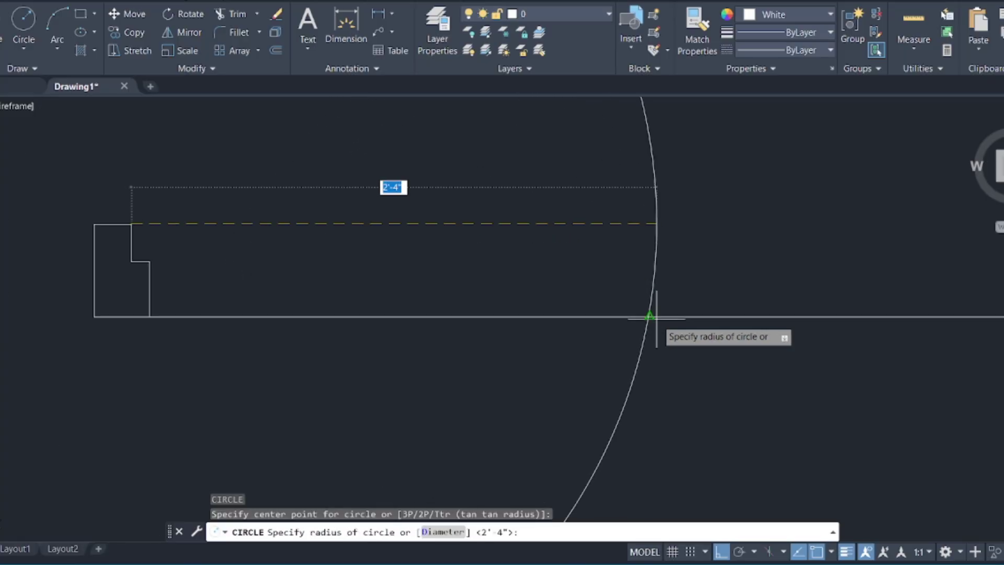
left_click(650, 317)
scroll(650, 316, "down", 4)
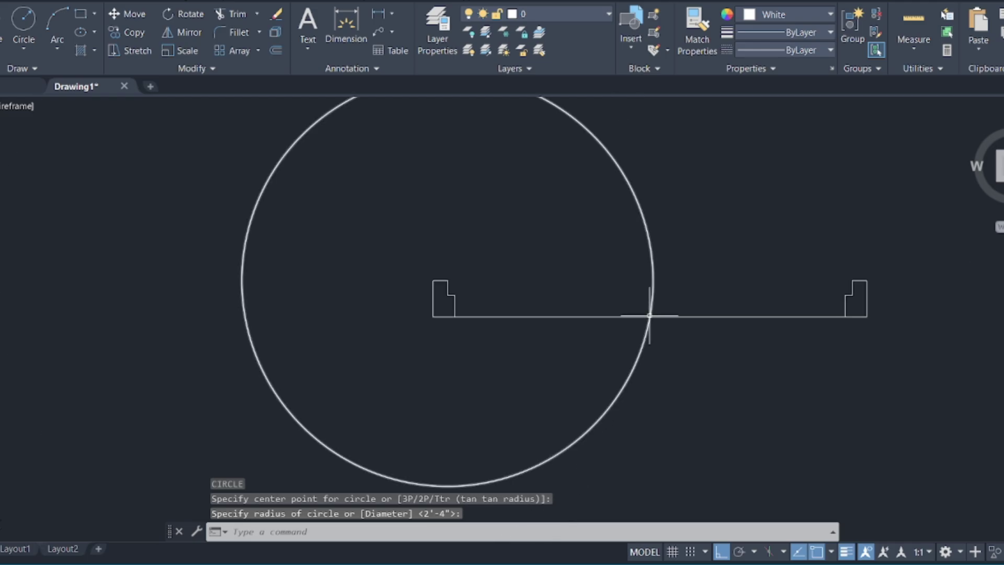
- Draw a matching circle centred on the right jamb's upper inner corner, passing through the horizontal line's midpoint
key("Return")
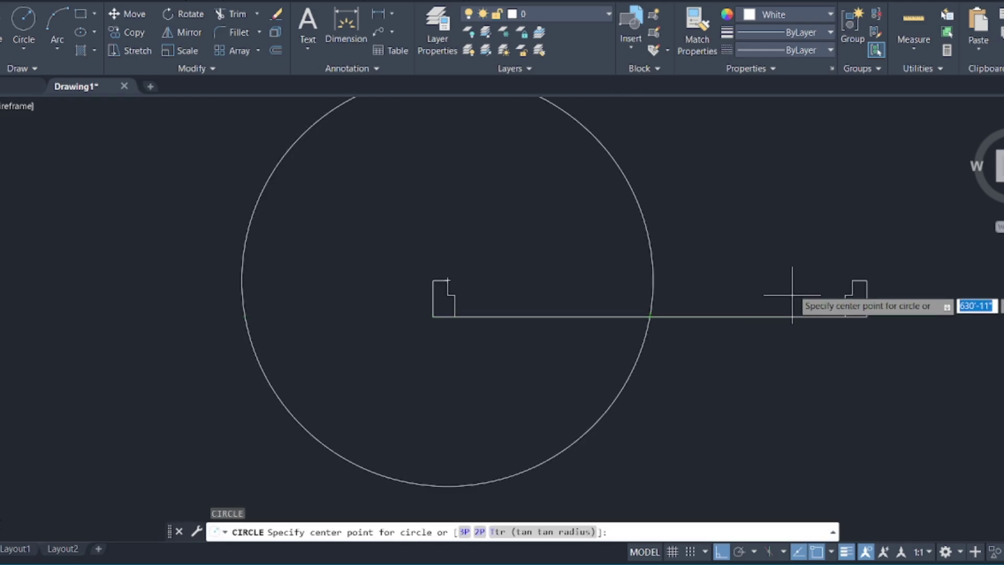
left_click(853, 281)
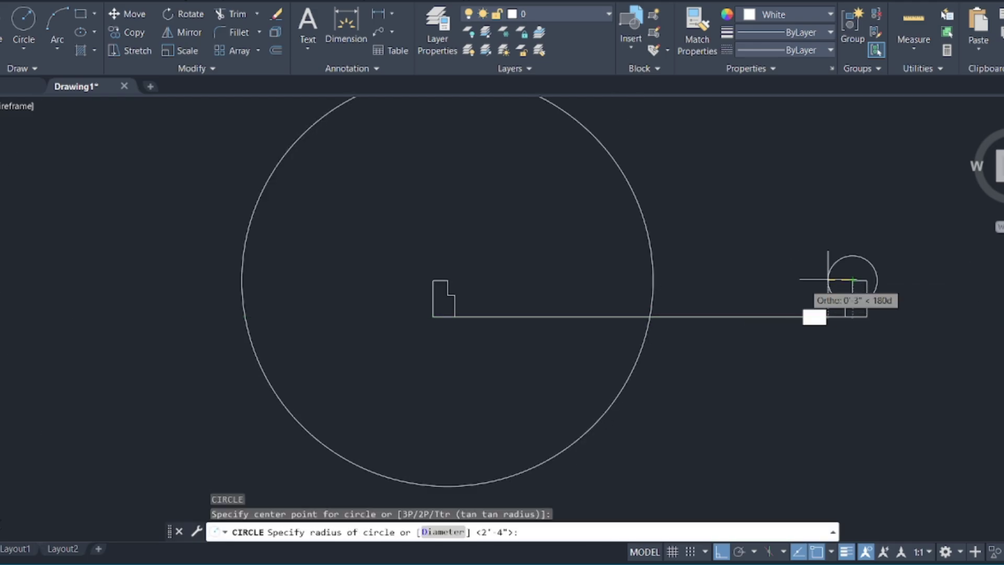
scroll(652, 313, "up", 4)
left_click(652, 312)
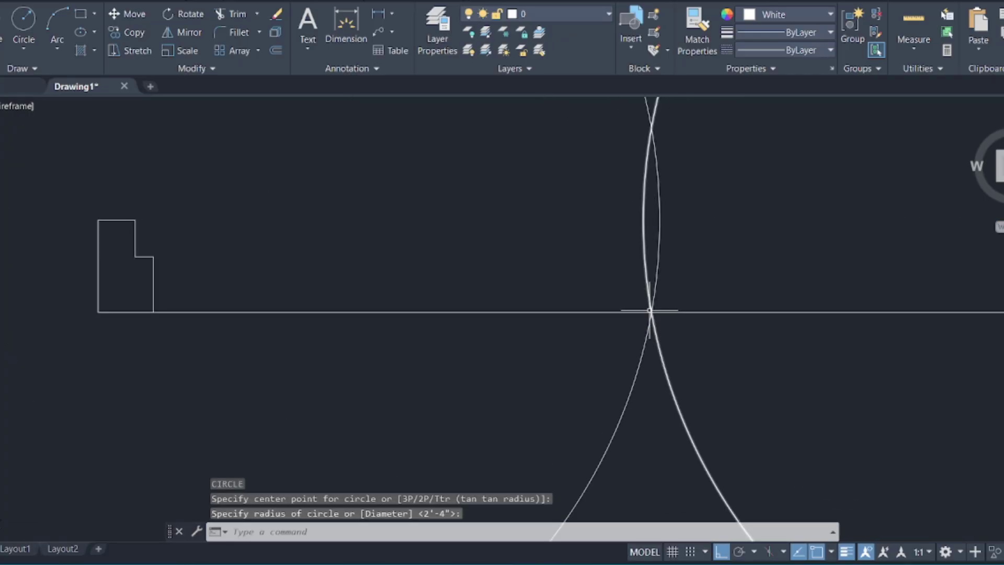
key("Escape")
- Draw a vertical line from the left jamb's inner step corner up past the top of the left circle
scroll(607, 324, "down", 6)
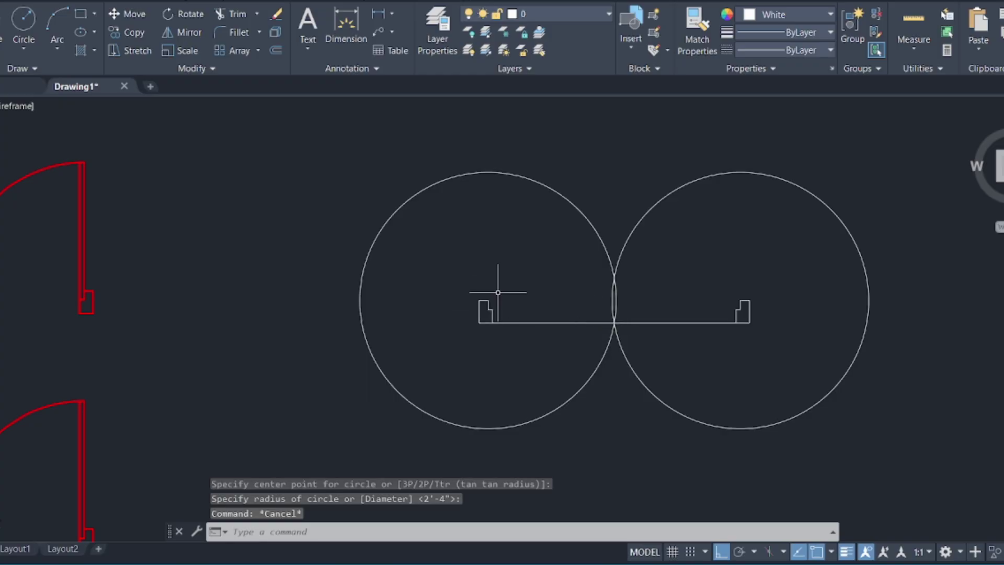
type("l")
key("Return")
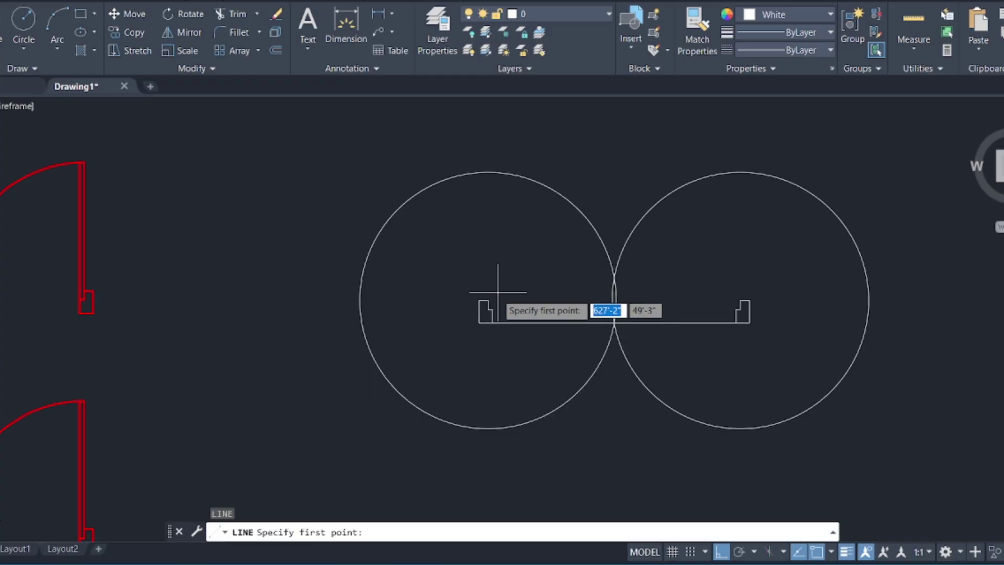
scroll(490, 309, "up", 4)
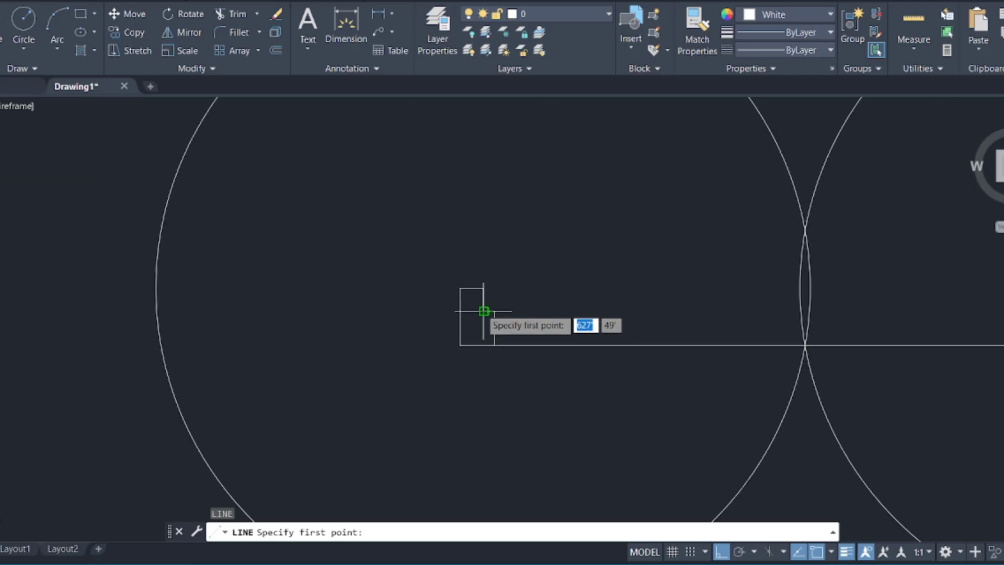
left_click(483, 310)
scroll(484, 309, "down", 5)
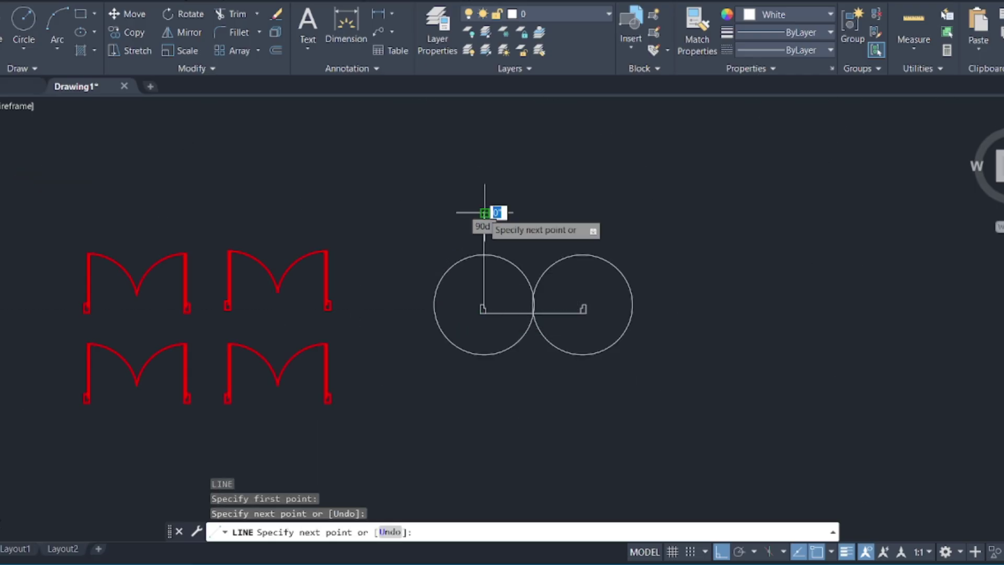
left_click(485, 212)
key("Return")
- Draw a parallel vertical line from the left jamb's outer step corner up past the top of the left circle
key("Return")
scroll(497, 307, "up", 8)
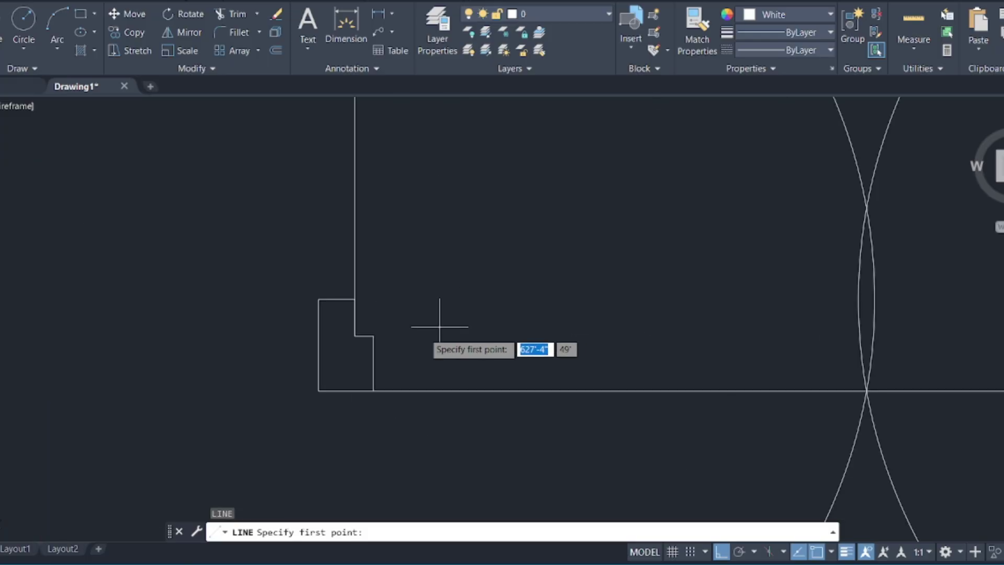
left_click(358, 336)
scroll(360, 336, "down", 6)
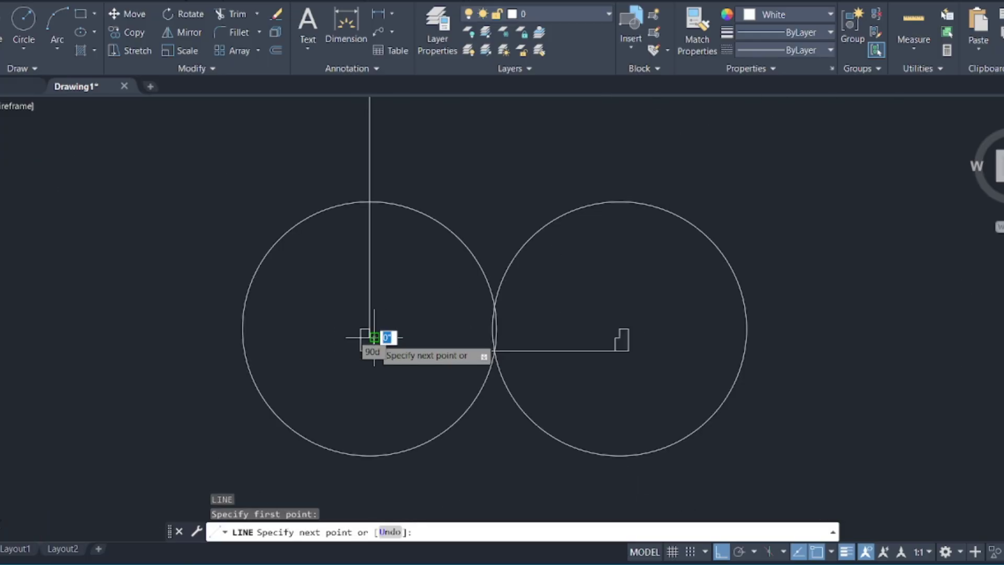
left_click(374, 161)
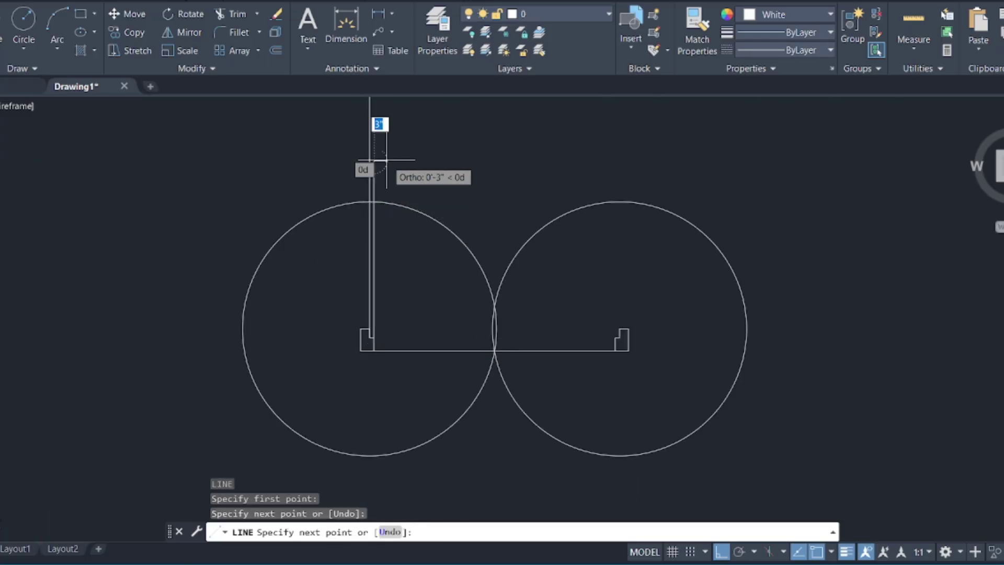
key("Return")
- Draw a vertical line from the right jamb's inner step corner up past the top of the right circle
key("Return")
scroll(606, 335, "up", 2)
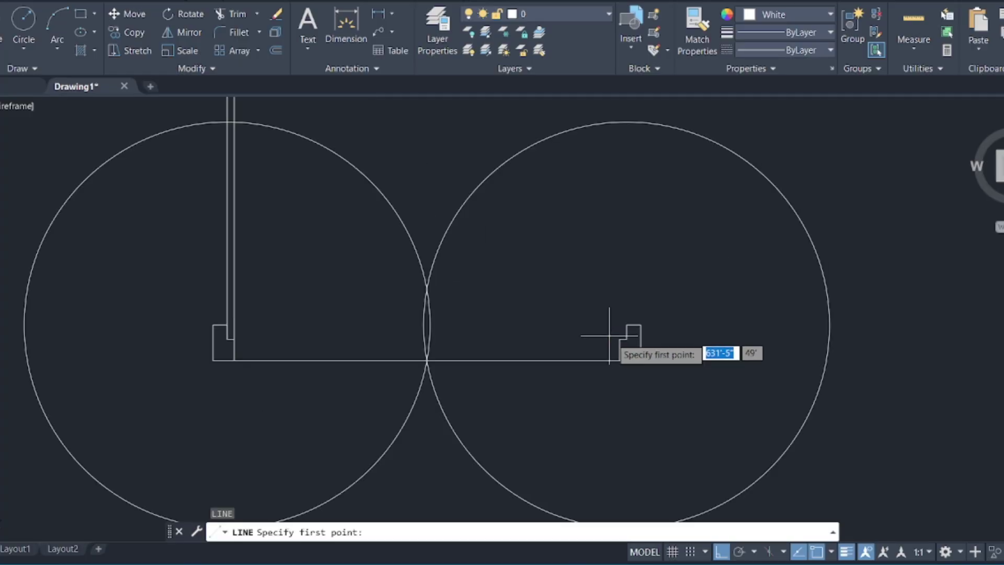
scroll(609, 335, "up", 3)
left_click(620, 330)
scroll(627, 324, "down", 3)
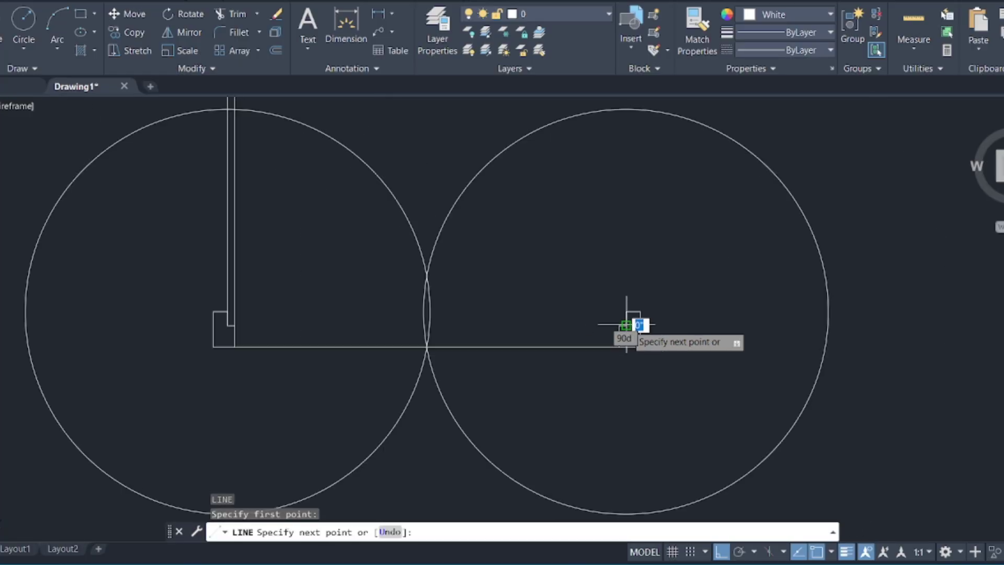
scroll(627, 324, "down", 2)
left_click(626, 163)
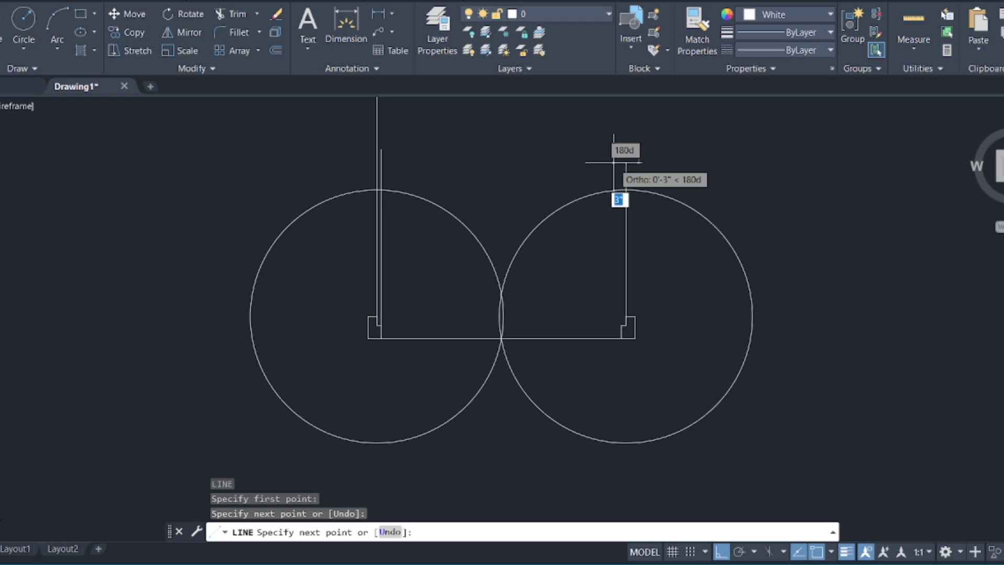
key("Return")
- Draw a parallel vertical line from the right jamb's outer step corner up past the top of the right circle
key("Return")
scroll(610, 321, "up", 2)
scroll(625, 325, "up", 2)
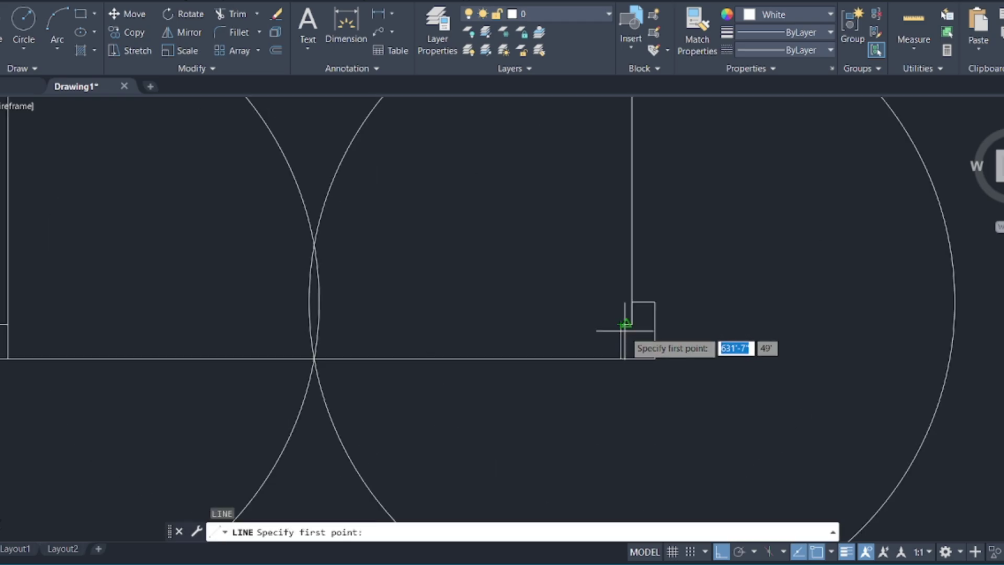
scroll(626, 324, "down", 2)
left_click(624, 318)
scroll(617, 318, "down", 2)
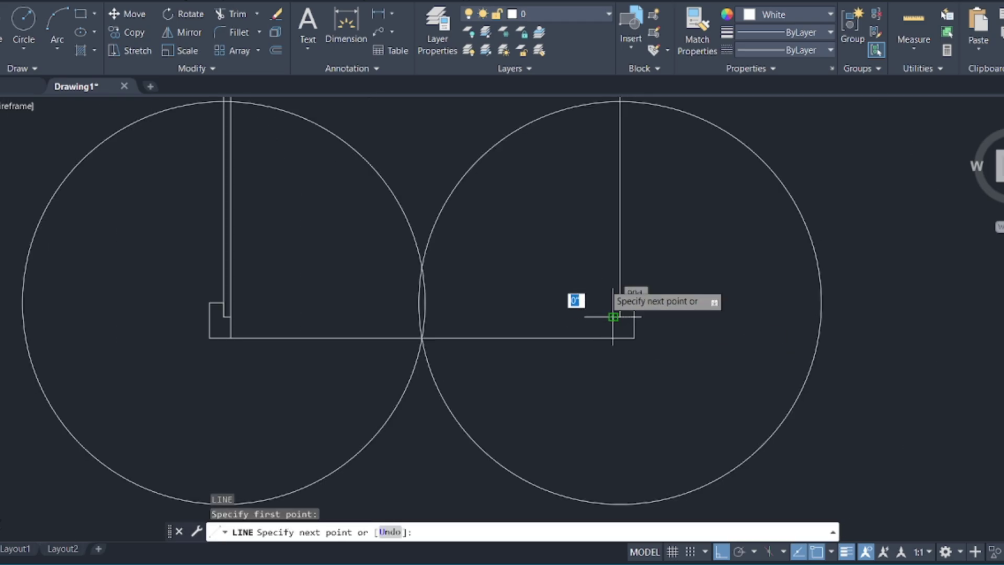
scroll(602, 251, "down", 4)
left_click(603, 197)
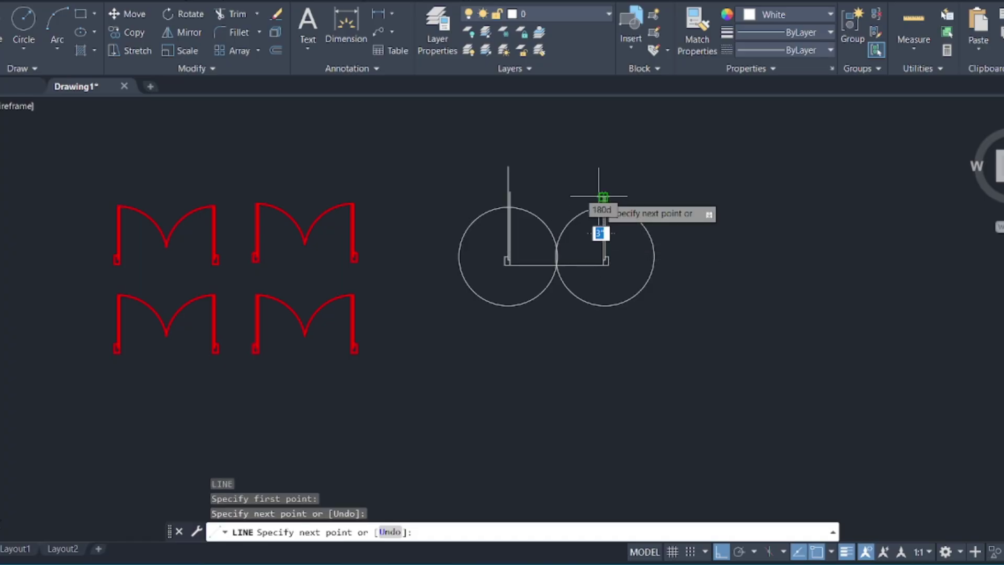
key("Return")
- Trim the parts of both pairs of door leaf lines that extend above the circles
scroll(599, 197, "up", 4)
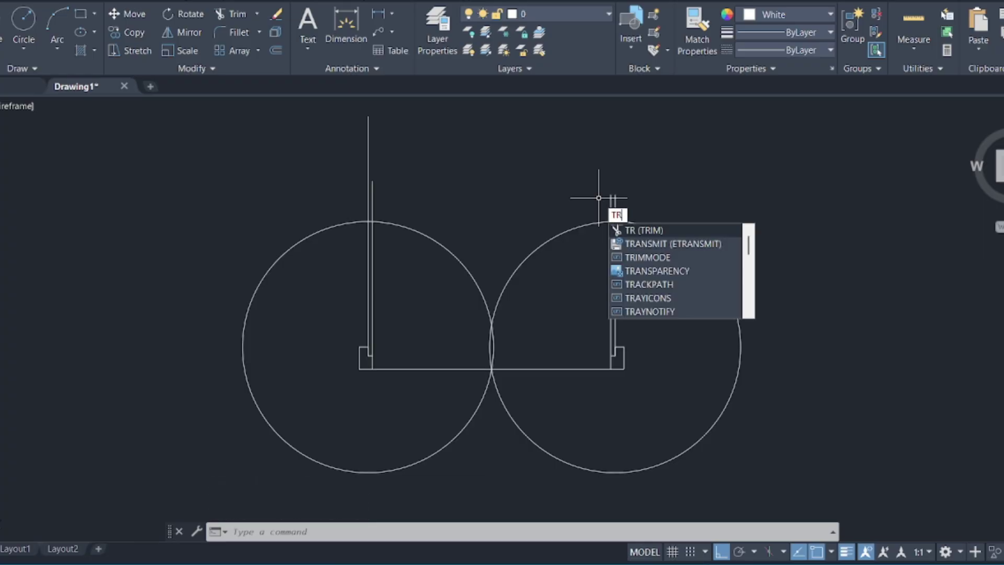
key("Return")
left_click(599, 199)
left_click(627, 209)
left_click(435, 207)
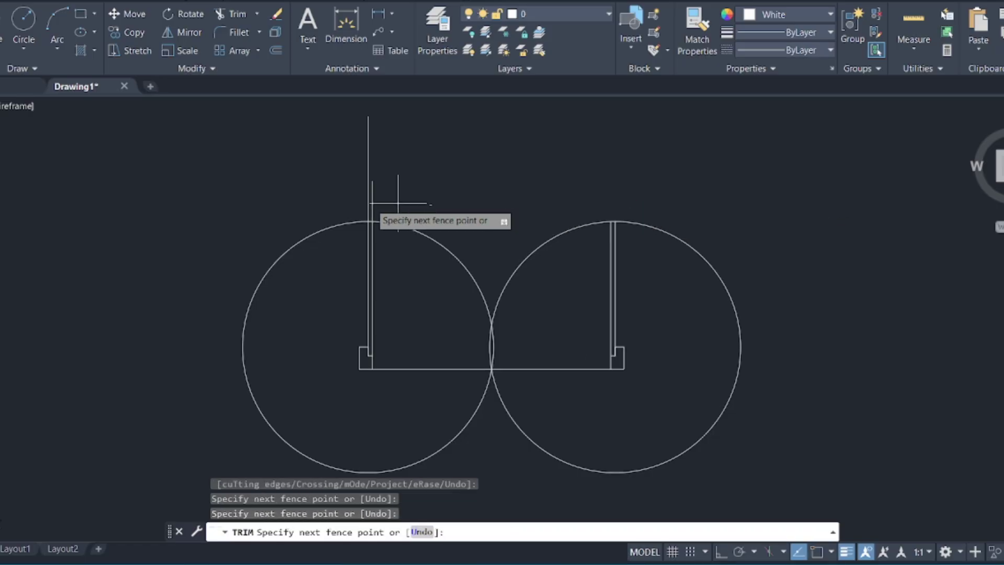
left_click(344, 202)
- Trim the outer and lower portions of both circles, leaving only the swing arcs between the two door leaves
left_click(327, 257)
left_click(319, 215)
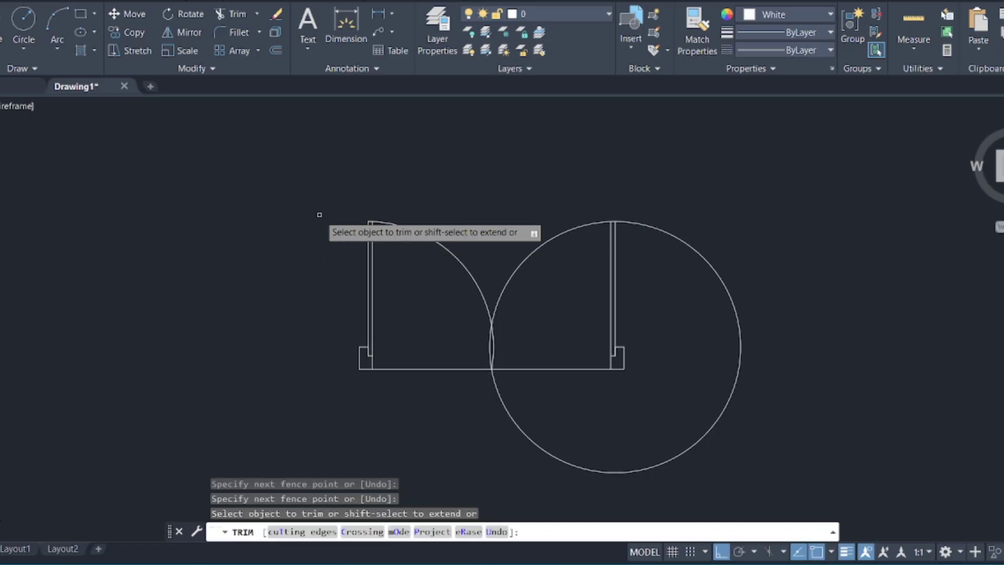
left_click(712, 245)
left_click(686, 278)
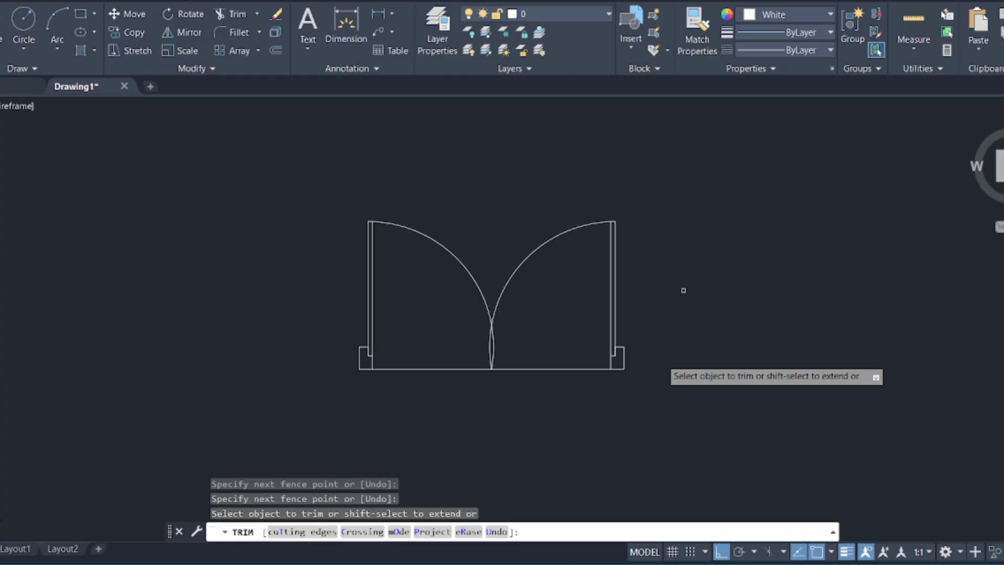
- Trim the overlapping arc ends below their crossing and remove the horizontal line between the jambs
left_click(582, 387)
left_click(549, 354)
left_click(515, 357)
left_click(487, 347)
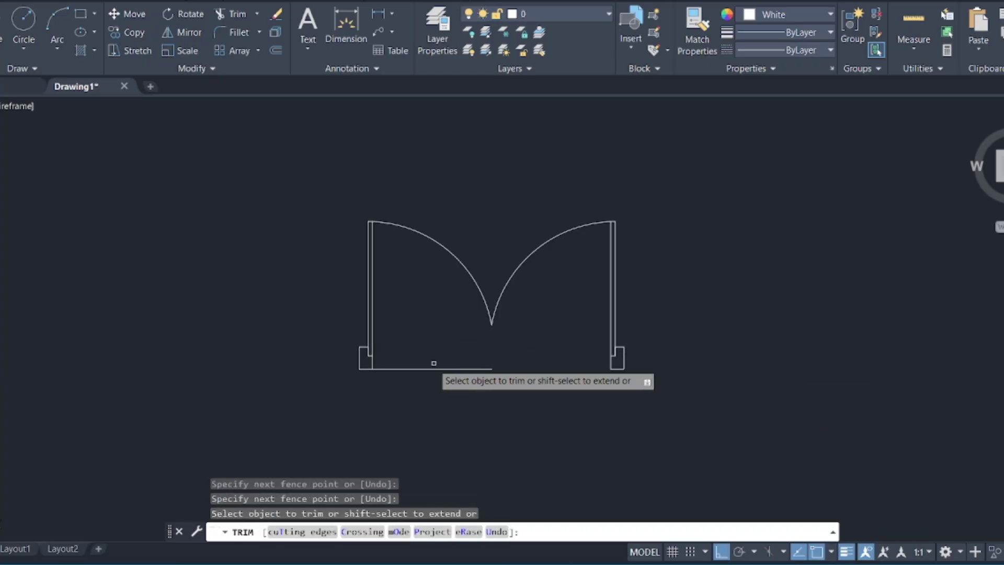
left_click(428, 348)
left_click(423, 391)
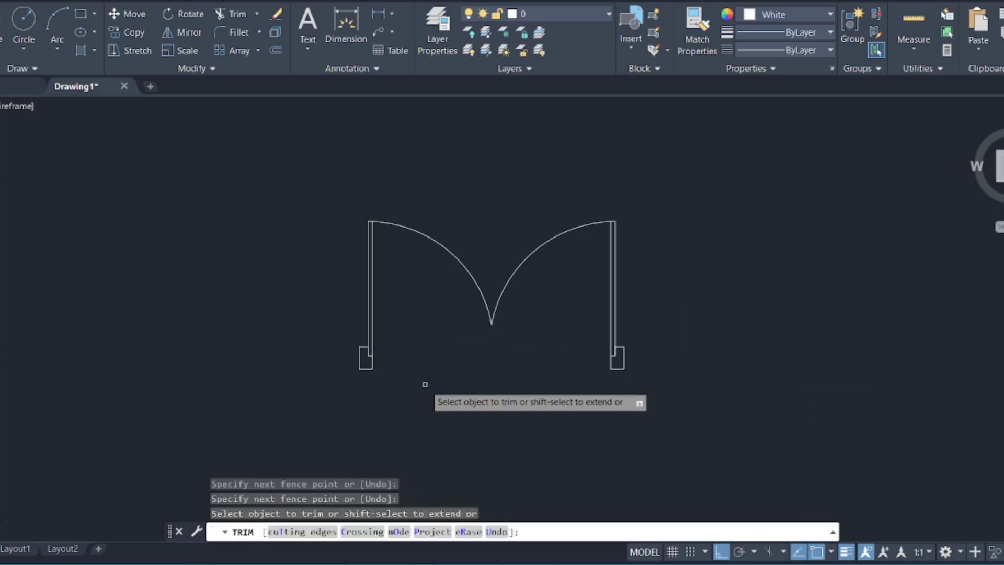
key("Escape")
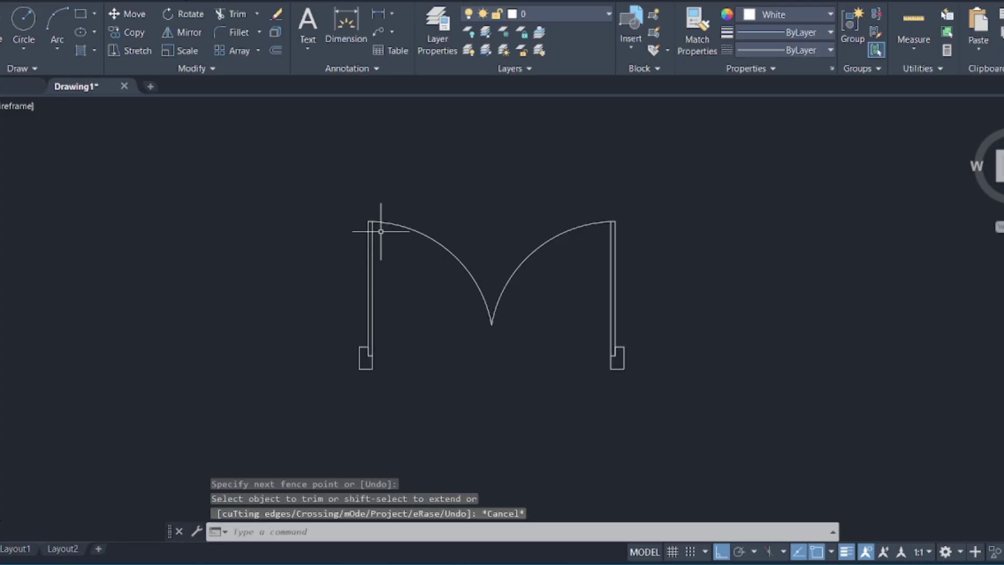
- Set the whole double door's colour to red and its lineweight to 0.30 mm
left_click(291, 179)
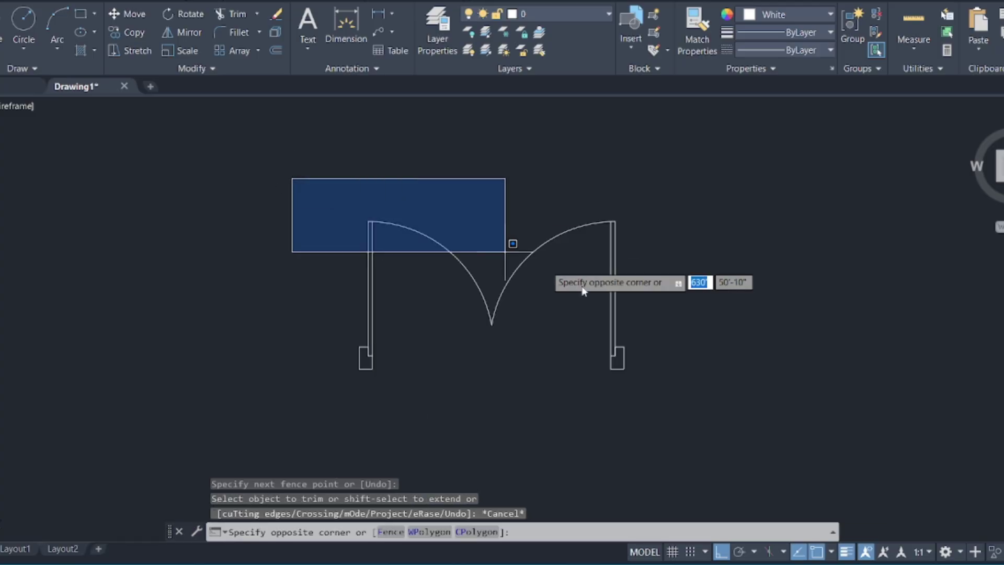
left_click(639, 391)
left_click(791, 17)
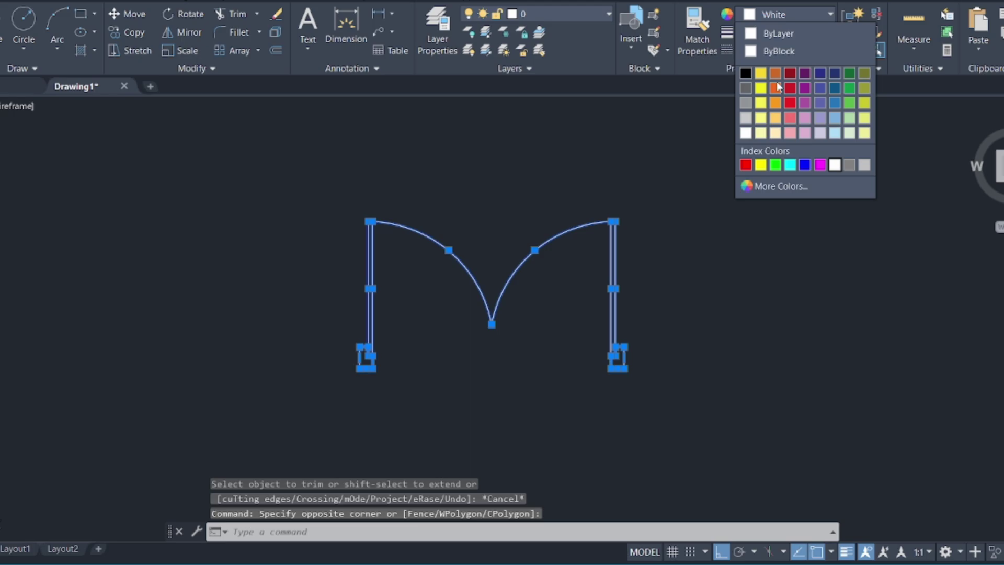
left_click(751, 165)
left_click(807, 32)
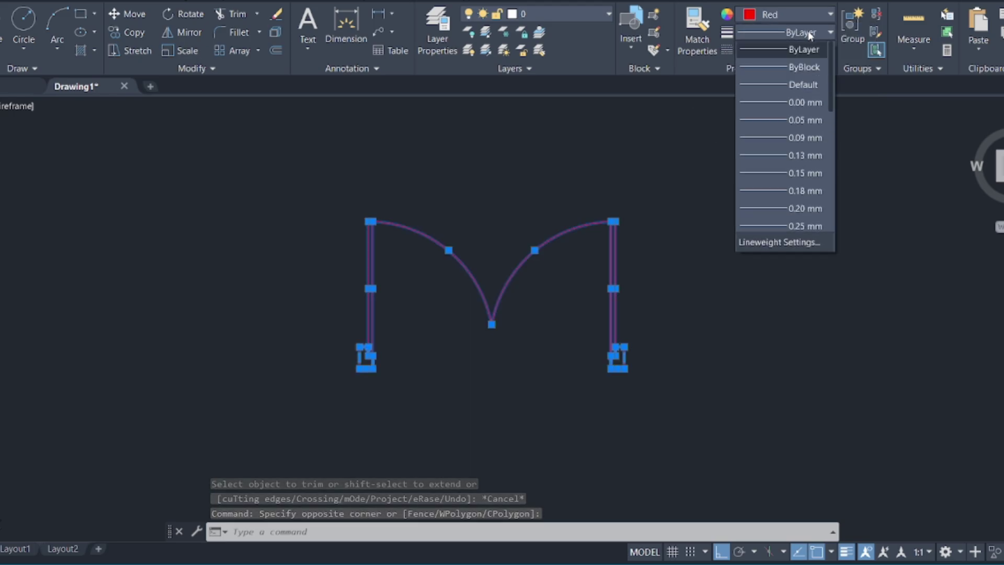
scroll(799, 179, "down", 1)
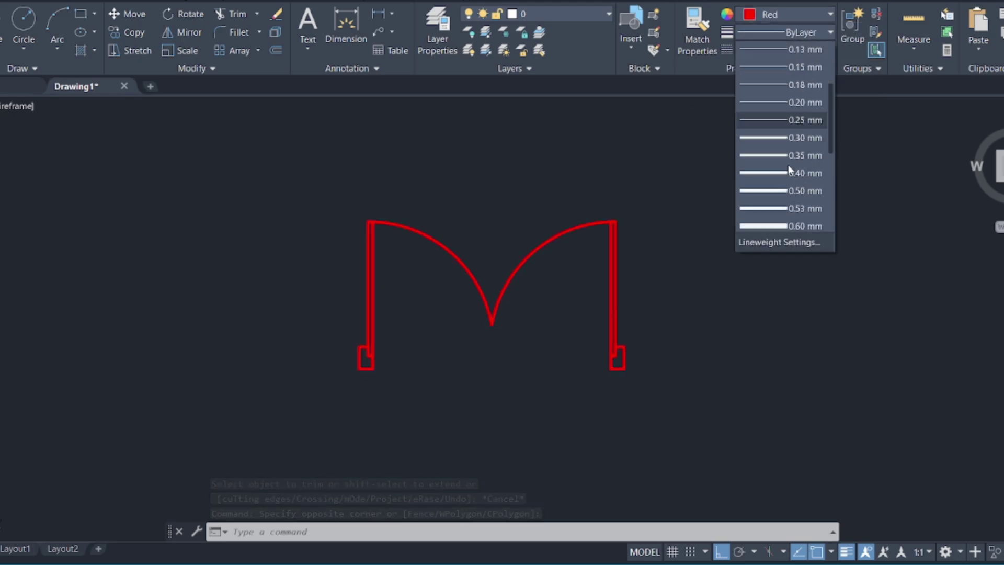
left_click(767, 138)
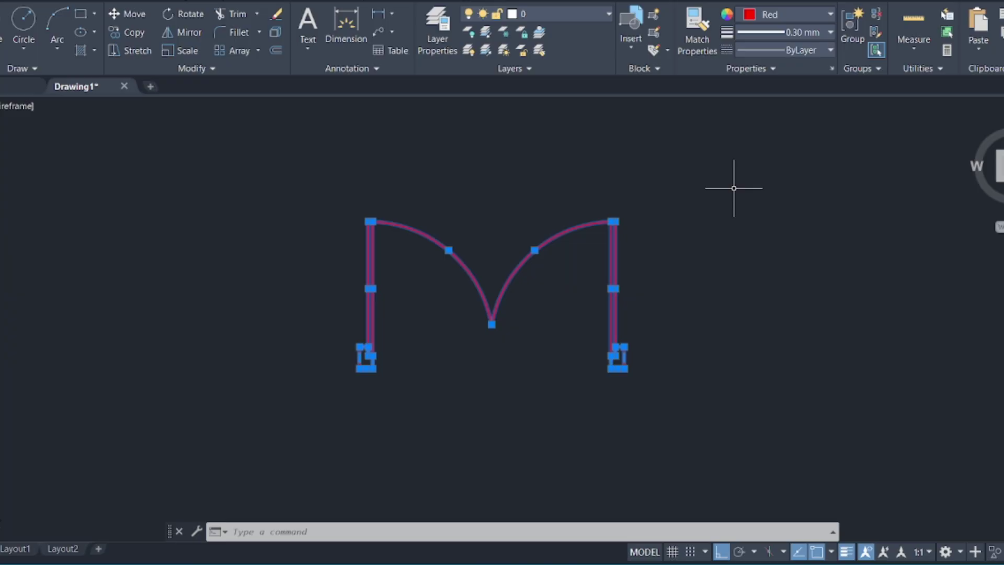
- Recolour the selected double door to yellow 244,238,81 and clear the selection
left_click(823, 14)
left_click(762, 103)
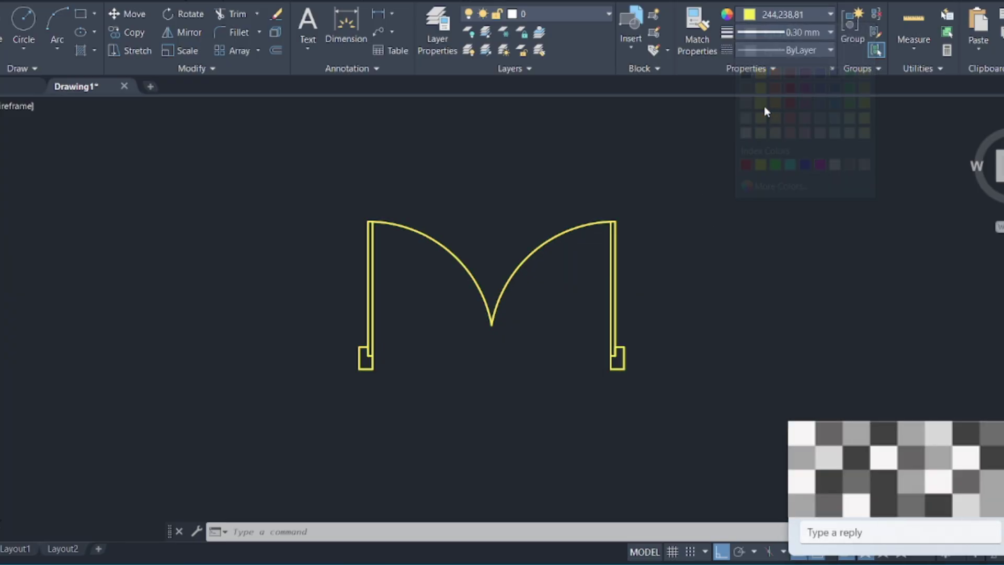
key("Escape")
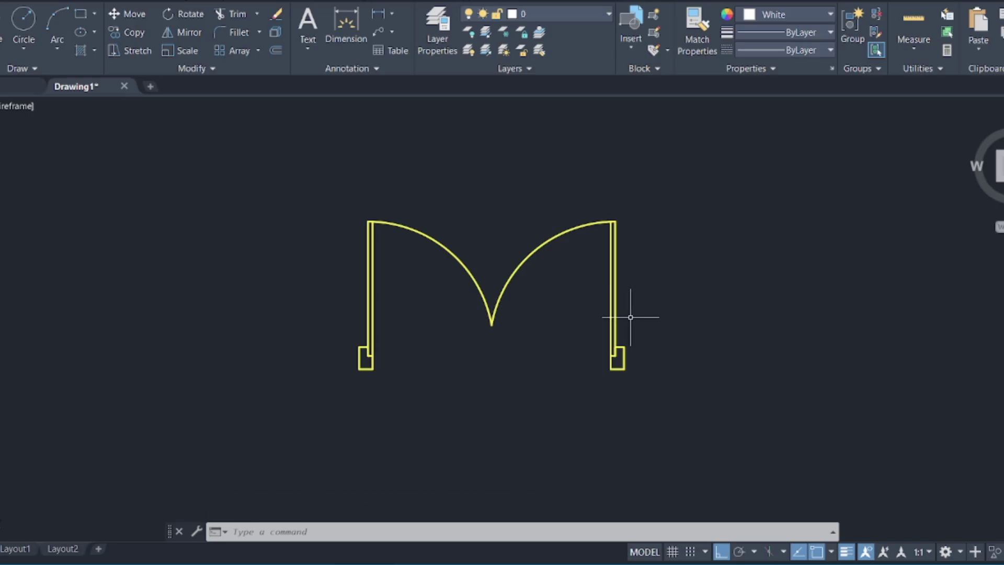
- Copy the whole double door about 5'-6" horizontally to the right, using its lower-right jamb corner as base point
left_click(335, 187)
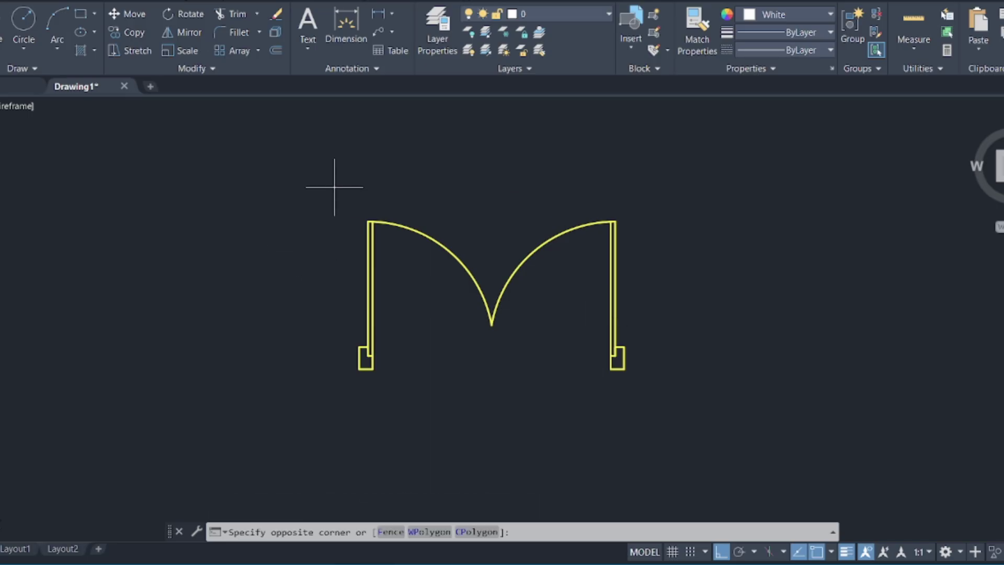
left_click(643, 411)
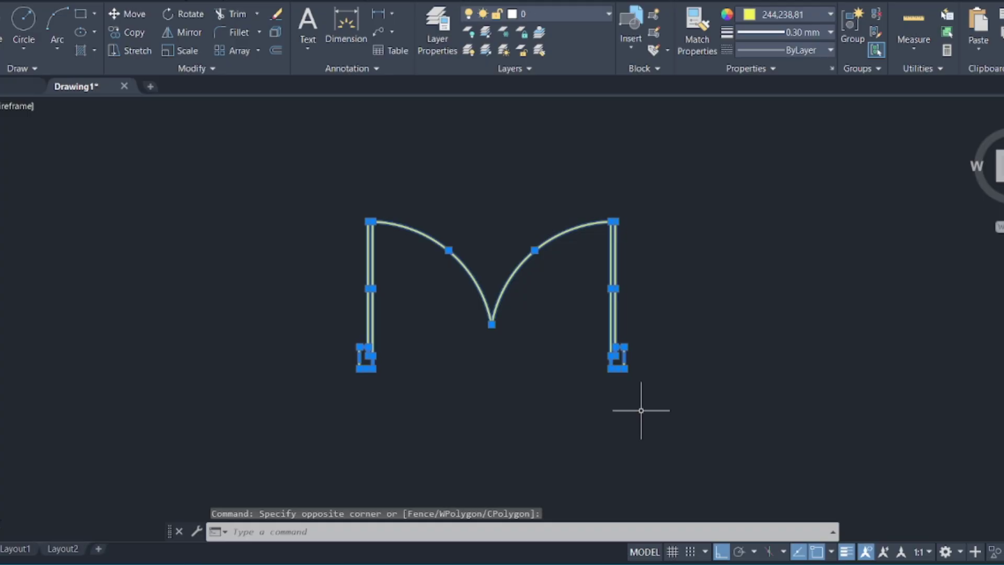
type("CP")
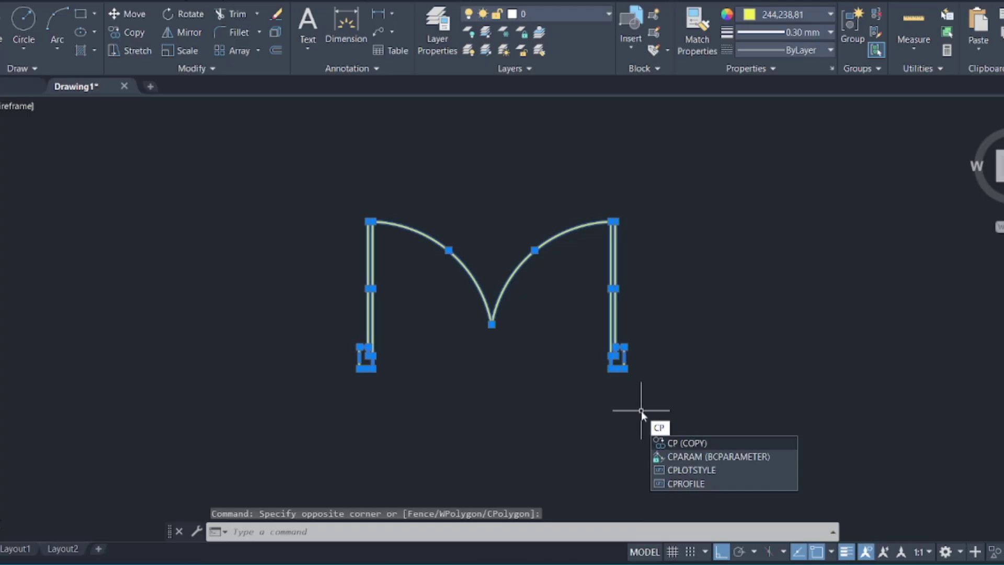
key("Return")
left_click(624, 369)
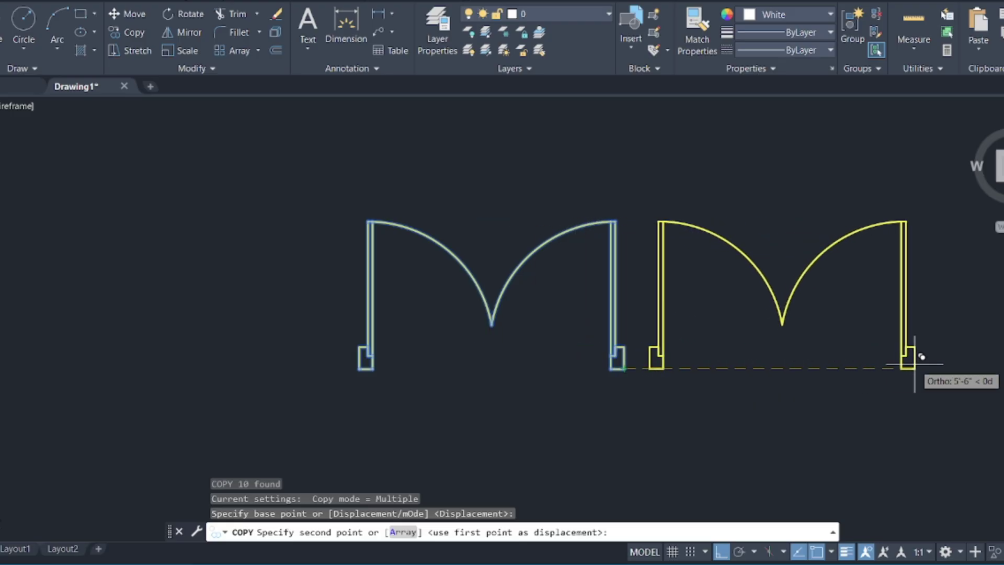
left_click(914, 364)
key("Escape")
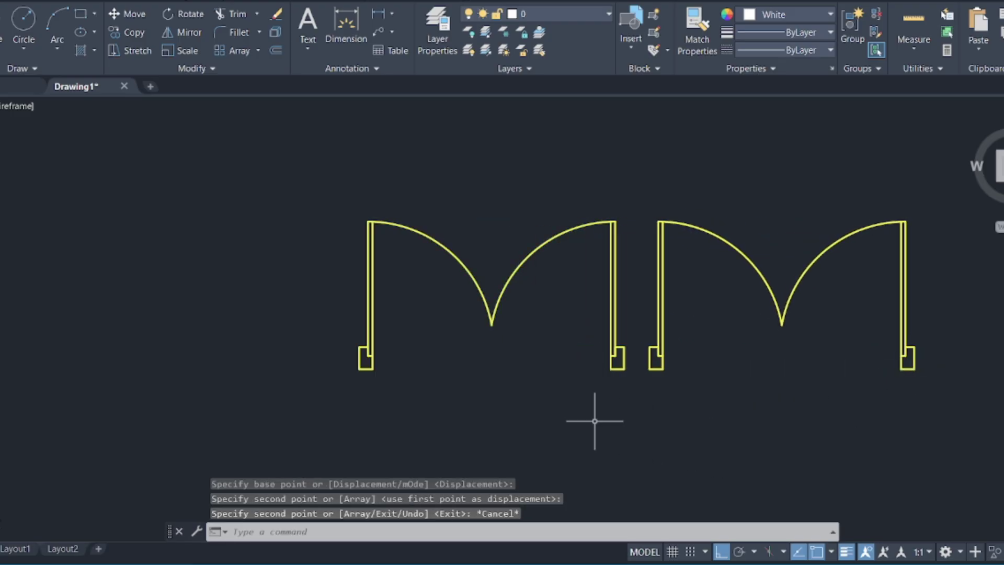
scroll(528, 352, "down", 4)
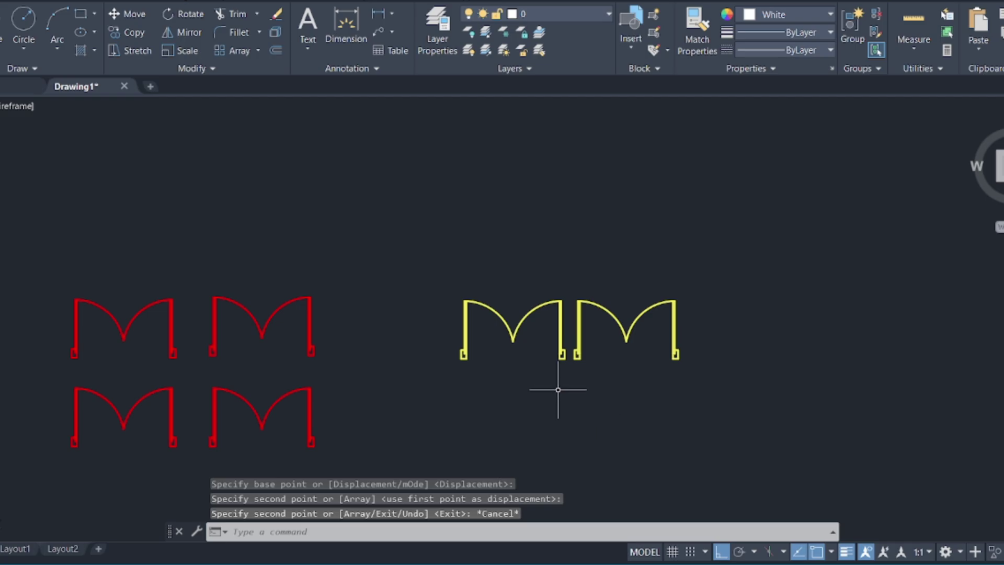
scroll(558, 389, "up", 2)
scroll(560, 382, "up", 2)
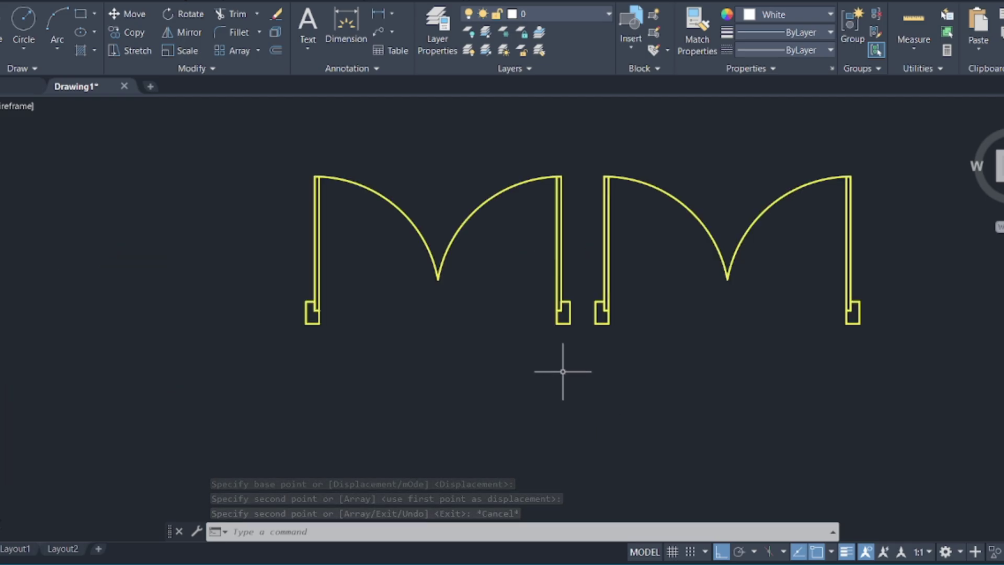
scroll(592, 255, "down", 2)
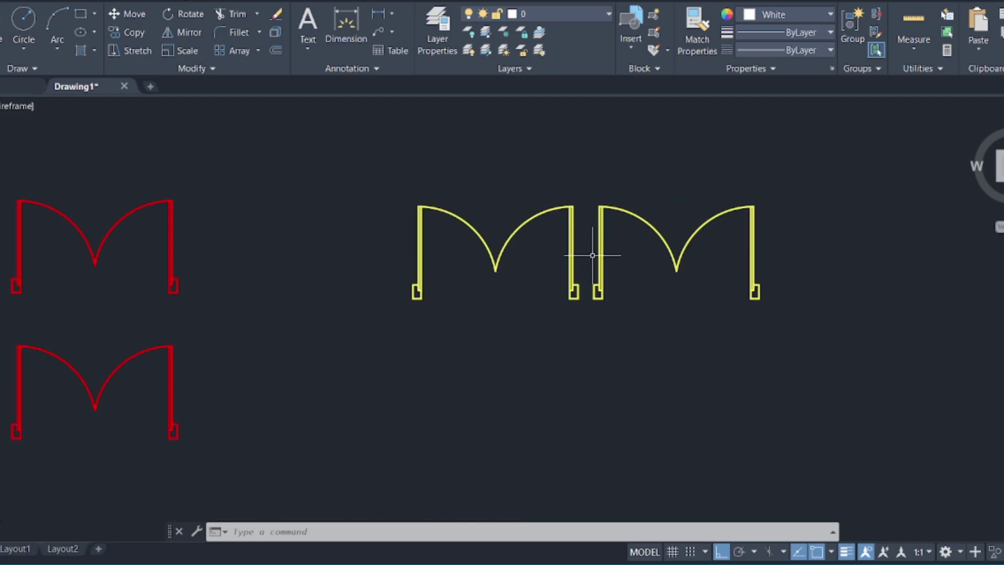
scroll(599, 197, "up", 2)
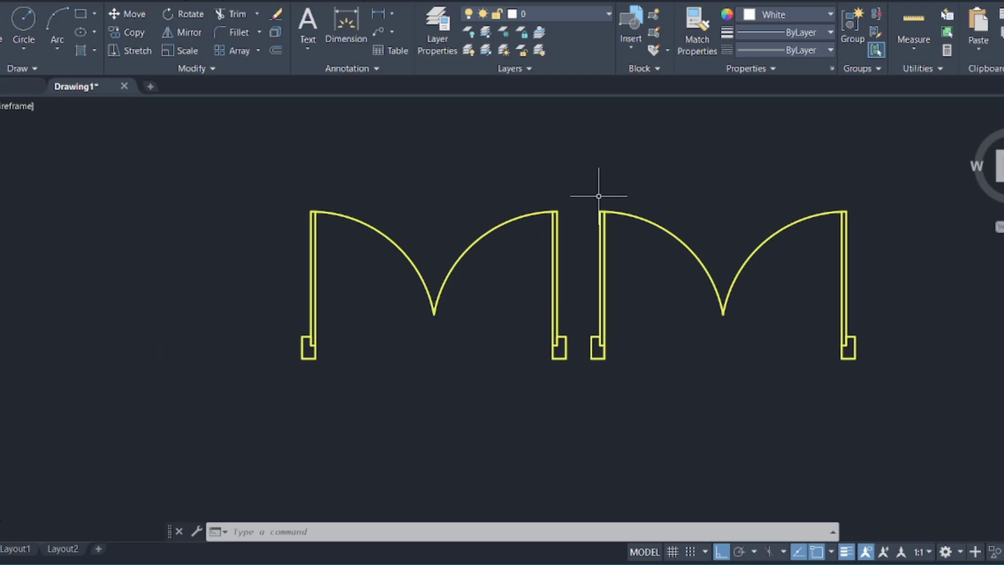